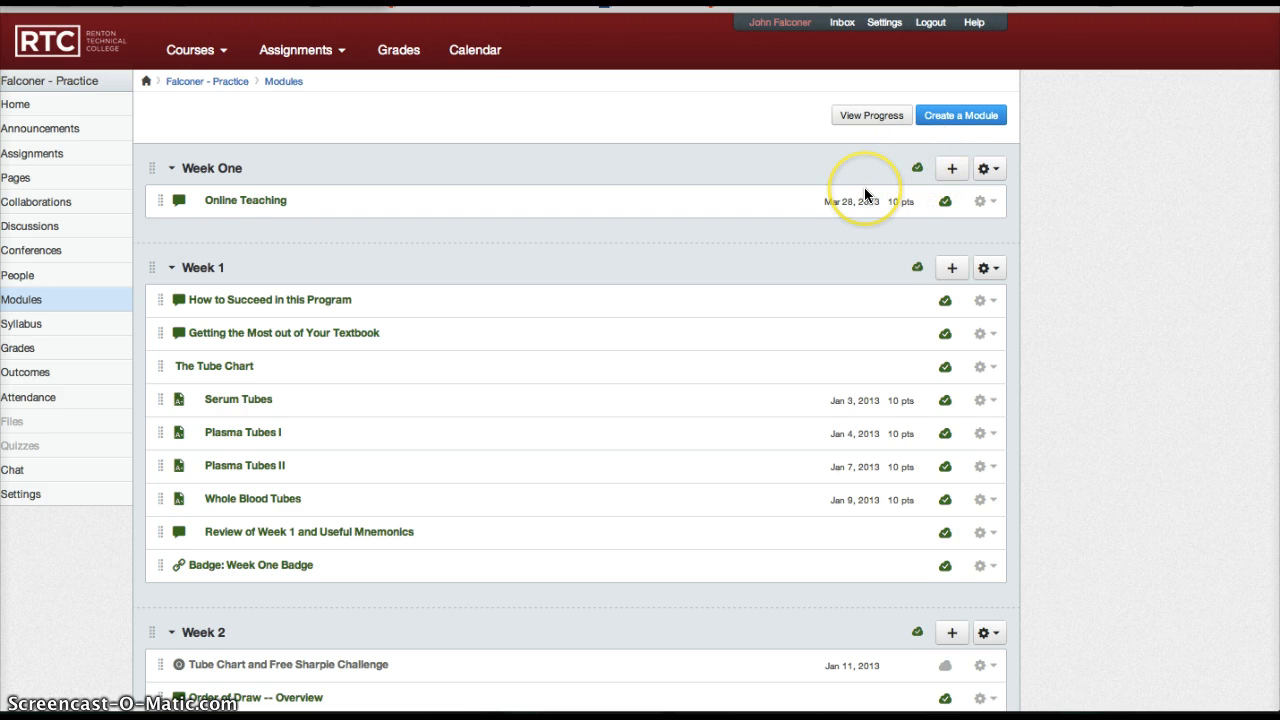
scroll(864, 192, down, 3)
scroll(864, 194, down, 2)
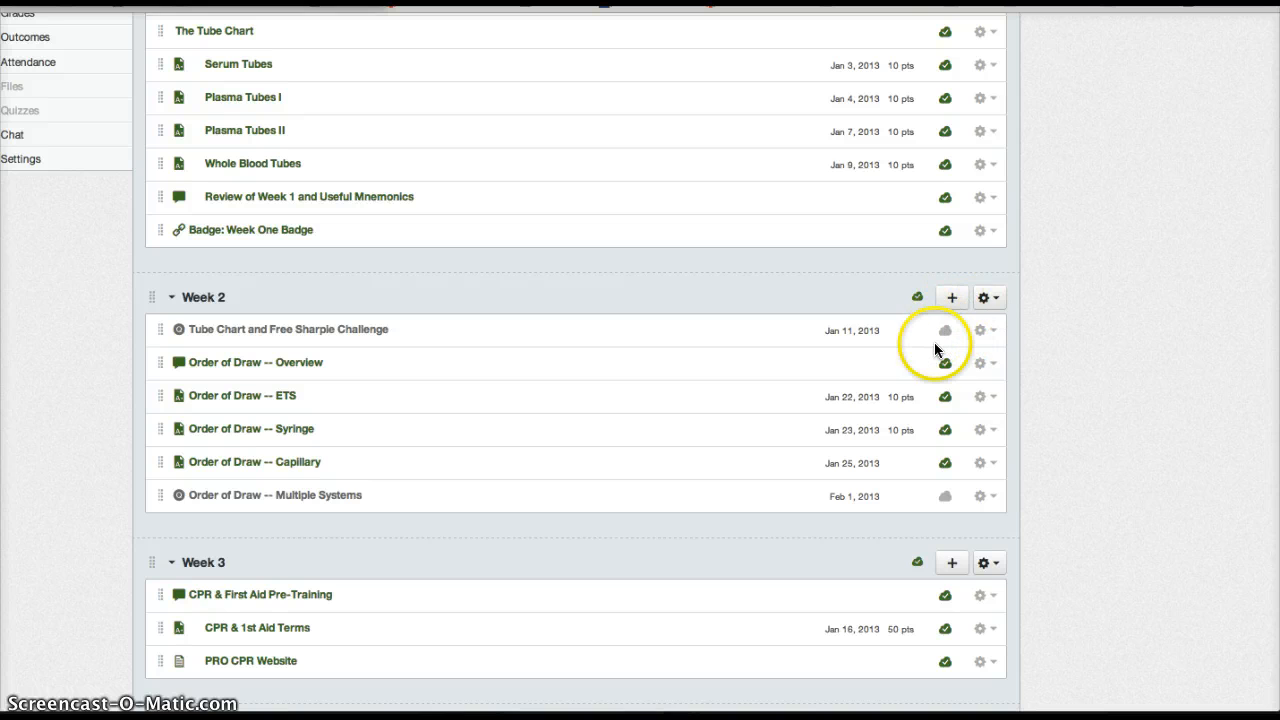
scroll(1108, 347, up, 5)
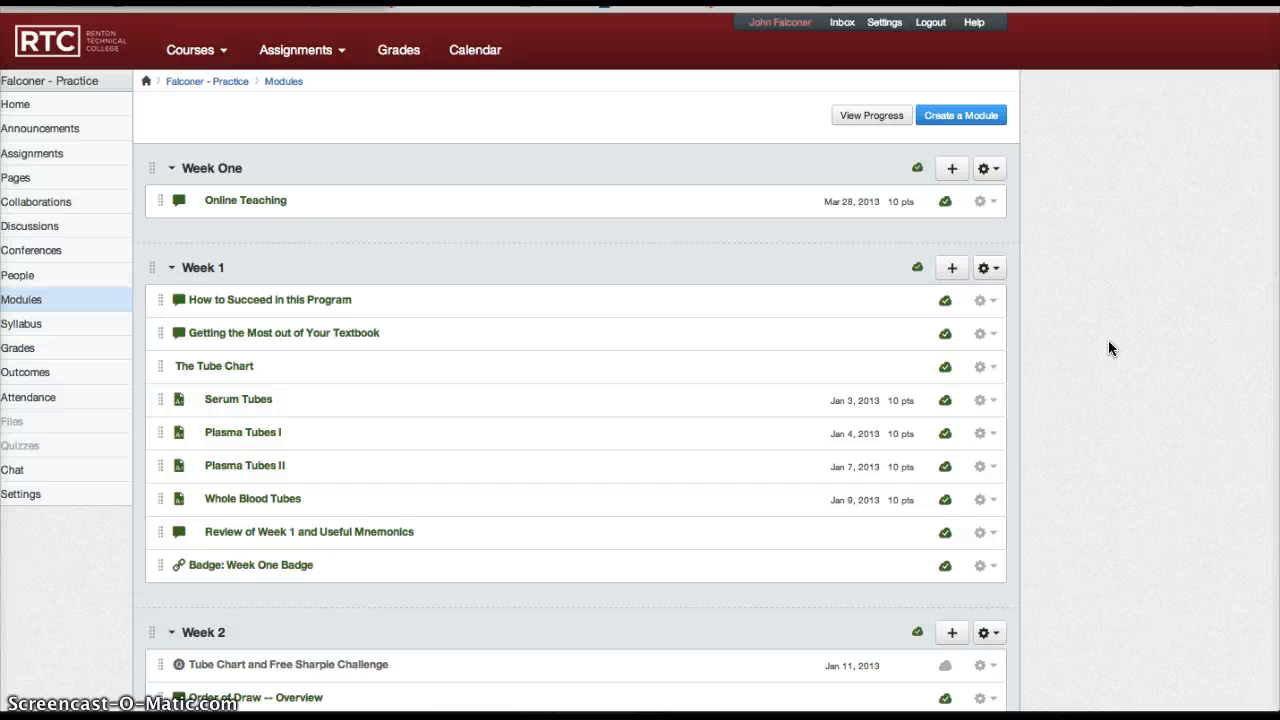
click(1127, 298)
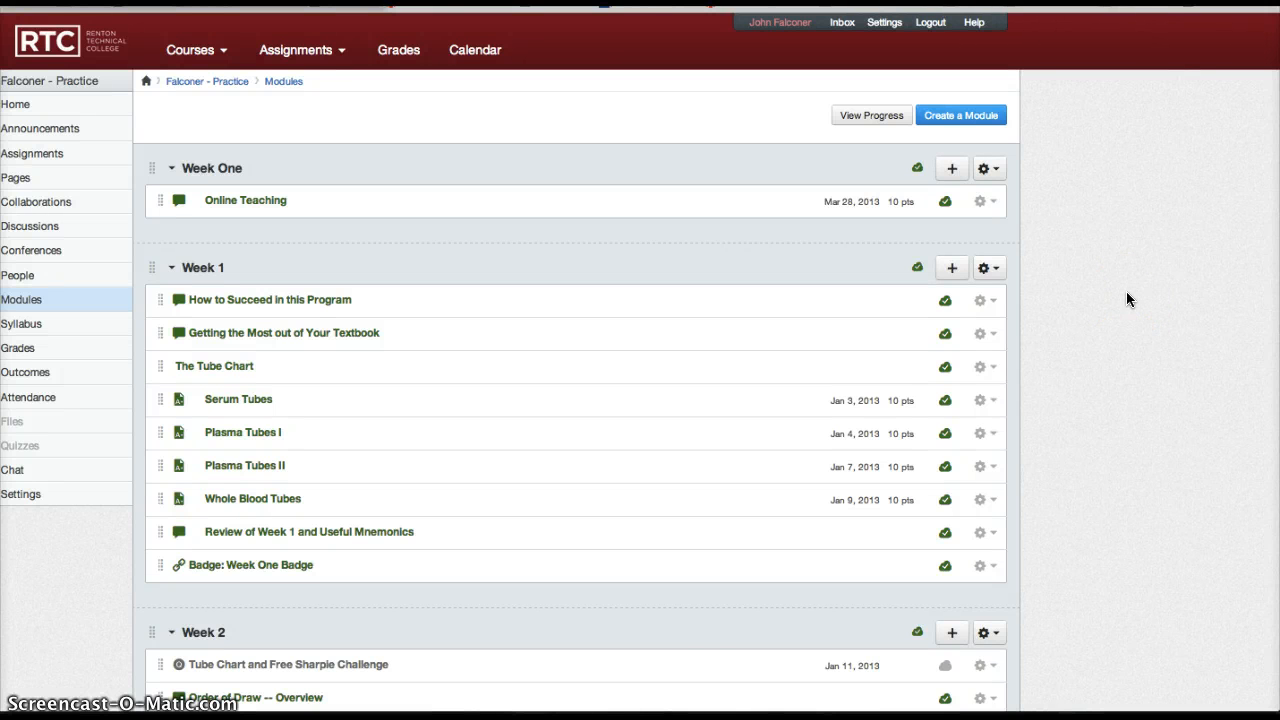
Start adding an item to the Week One module and set its type to Discussion.
click(953, 170)
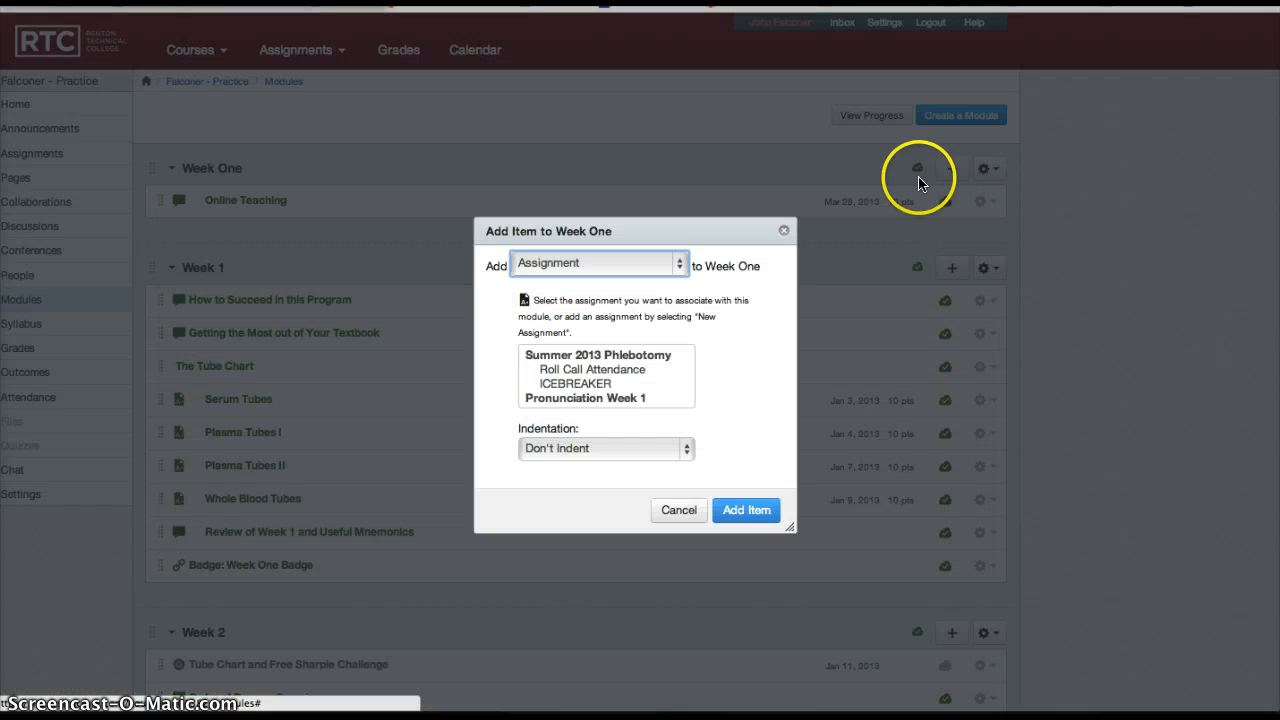
click(679, 263)
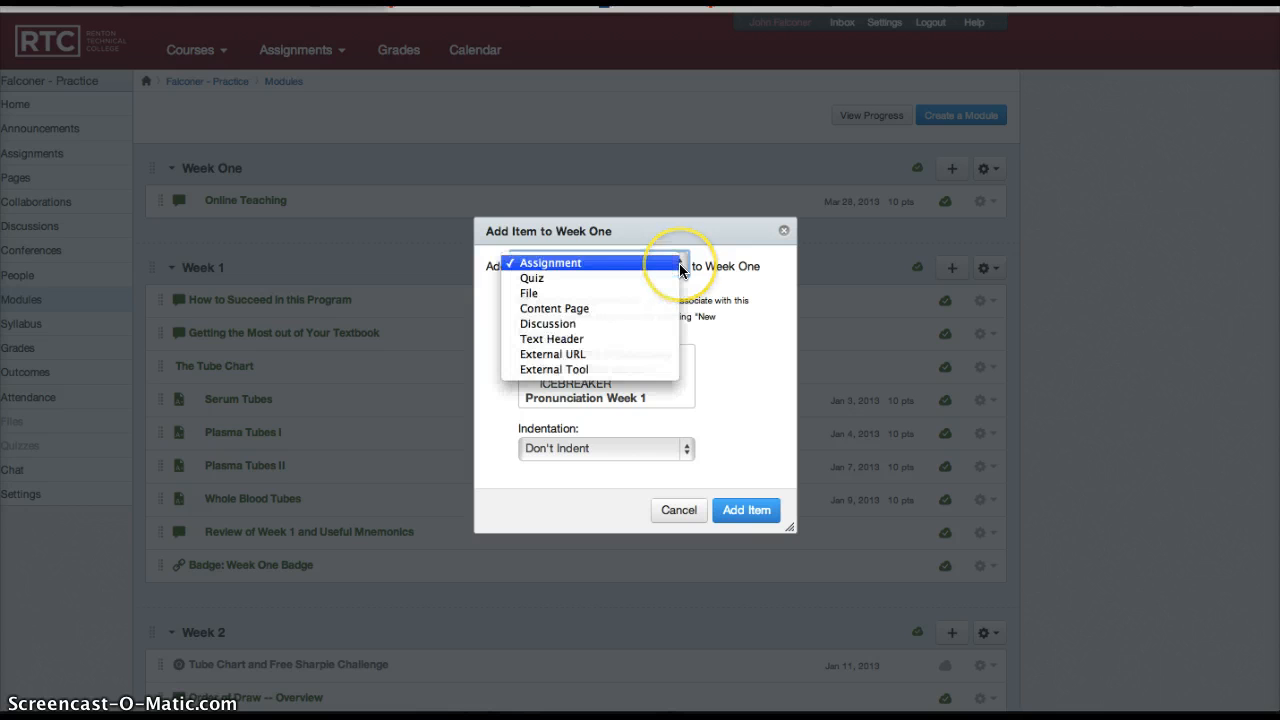
click(594, 324)
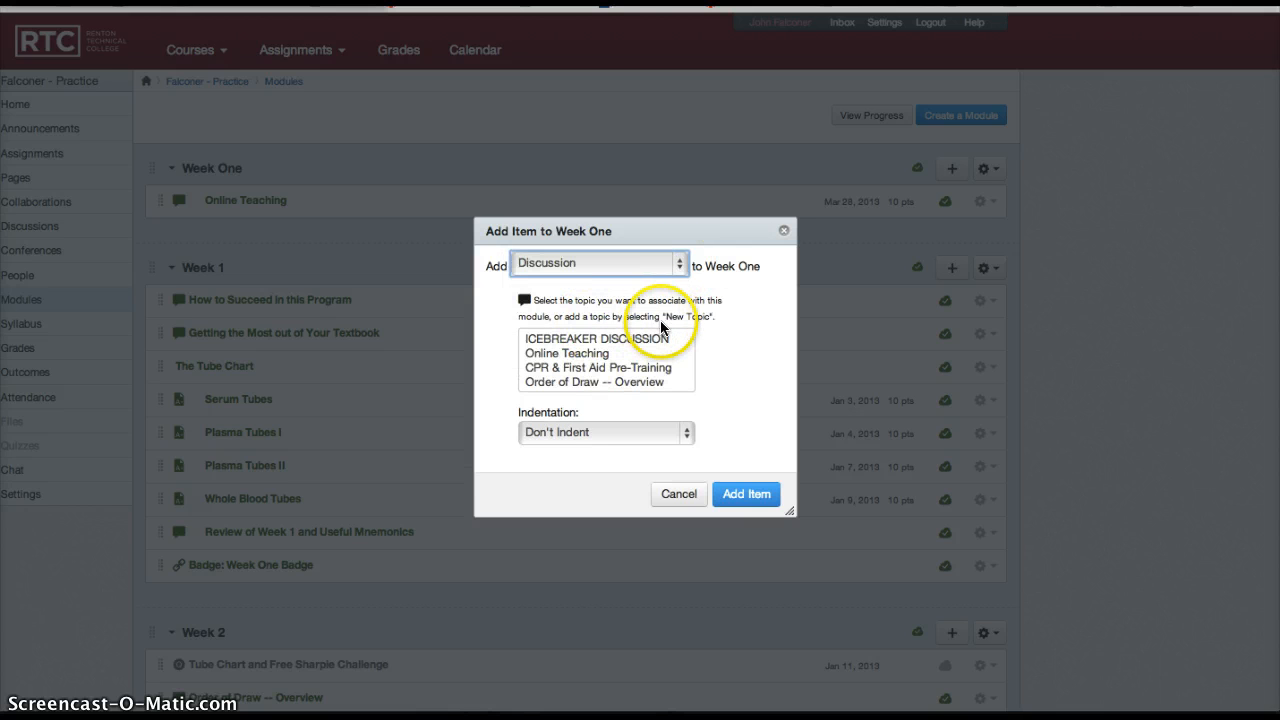
click(644, 342)
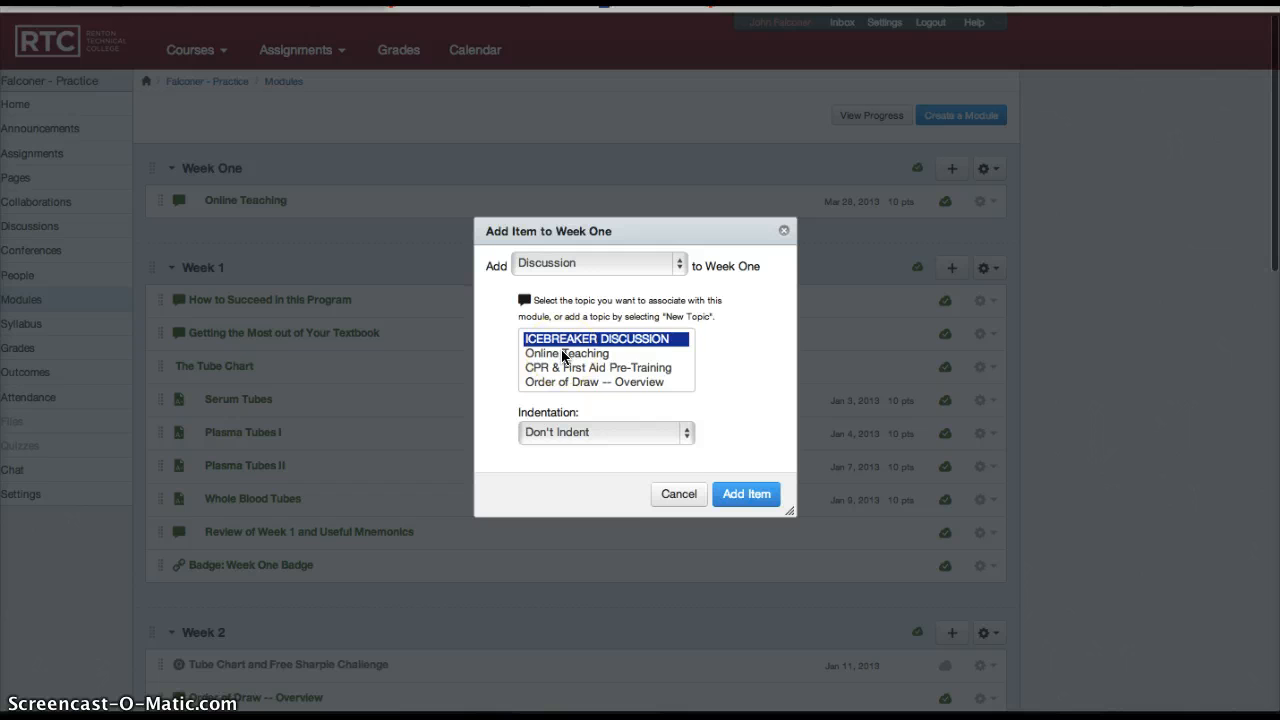
scroll(563, 355, down, 5)
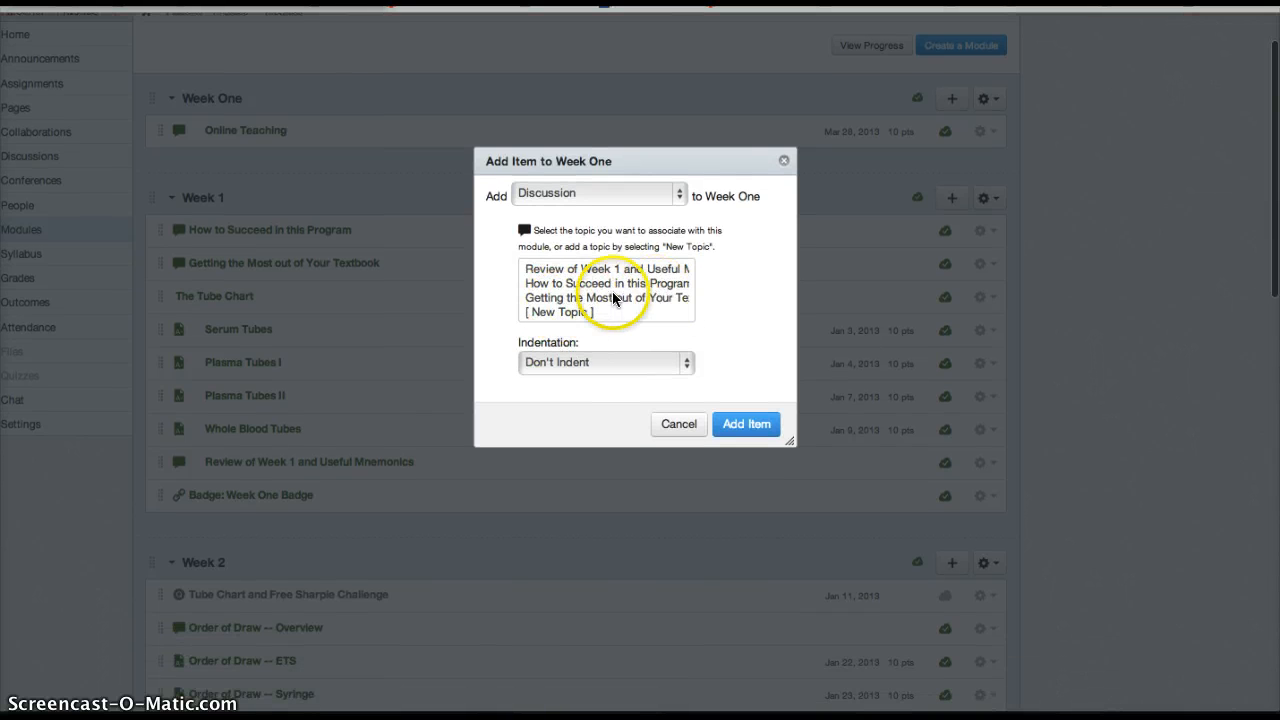
scroll(613, 294, up, 5)
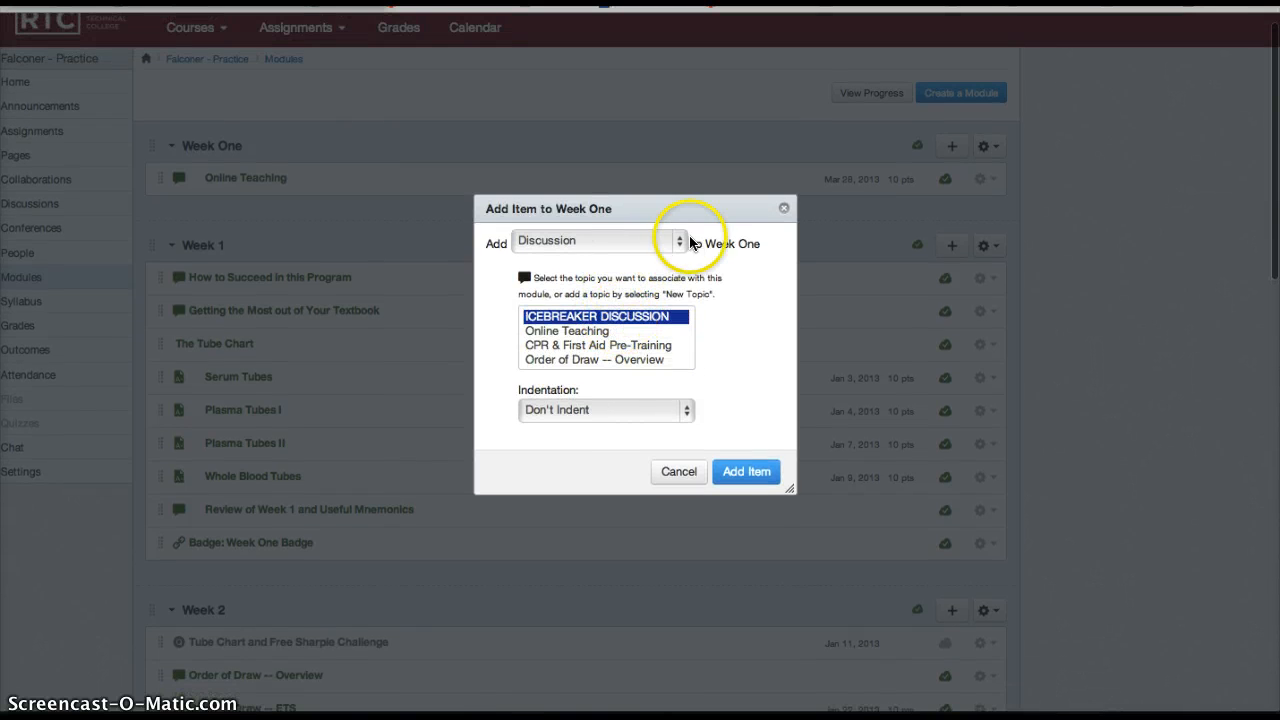
click(679, 244)
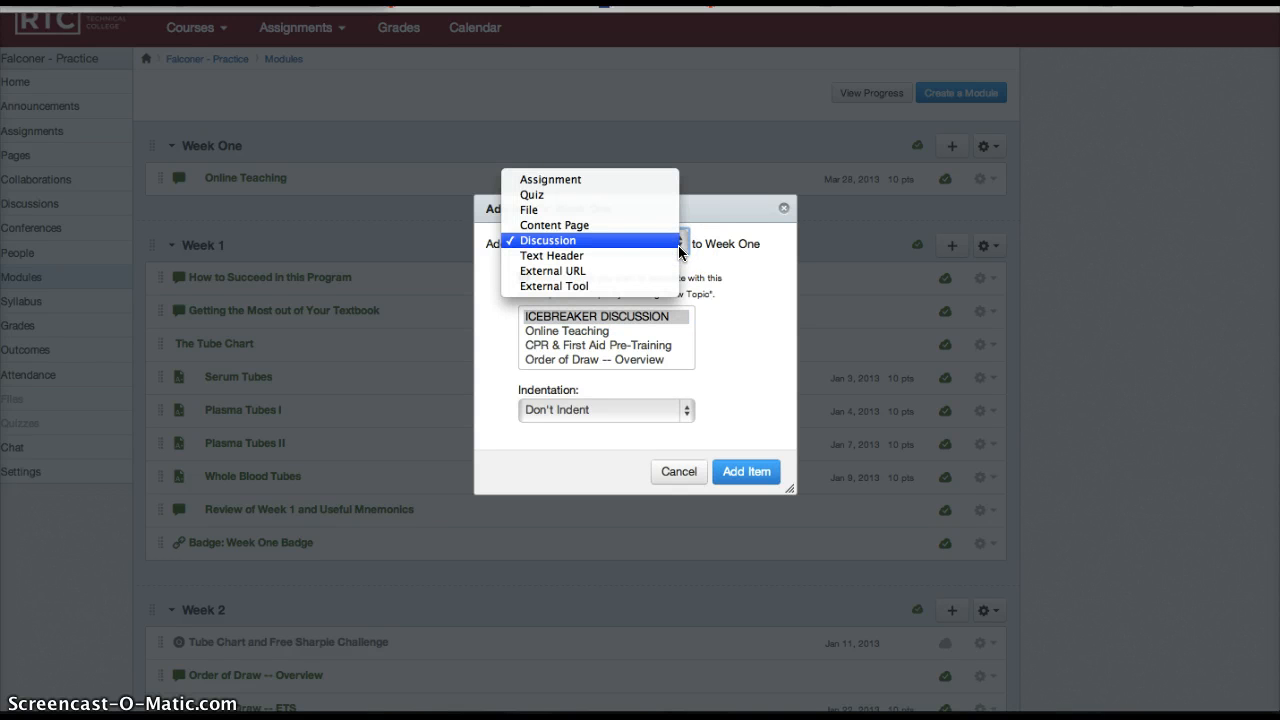
drag(679, 252, 594, 232)
drag(601, 246, 640, 251)
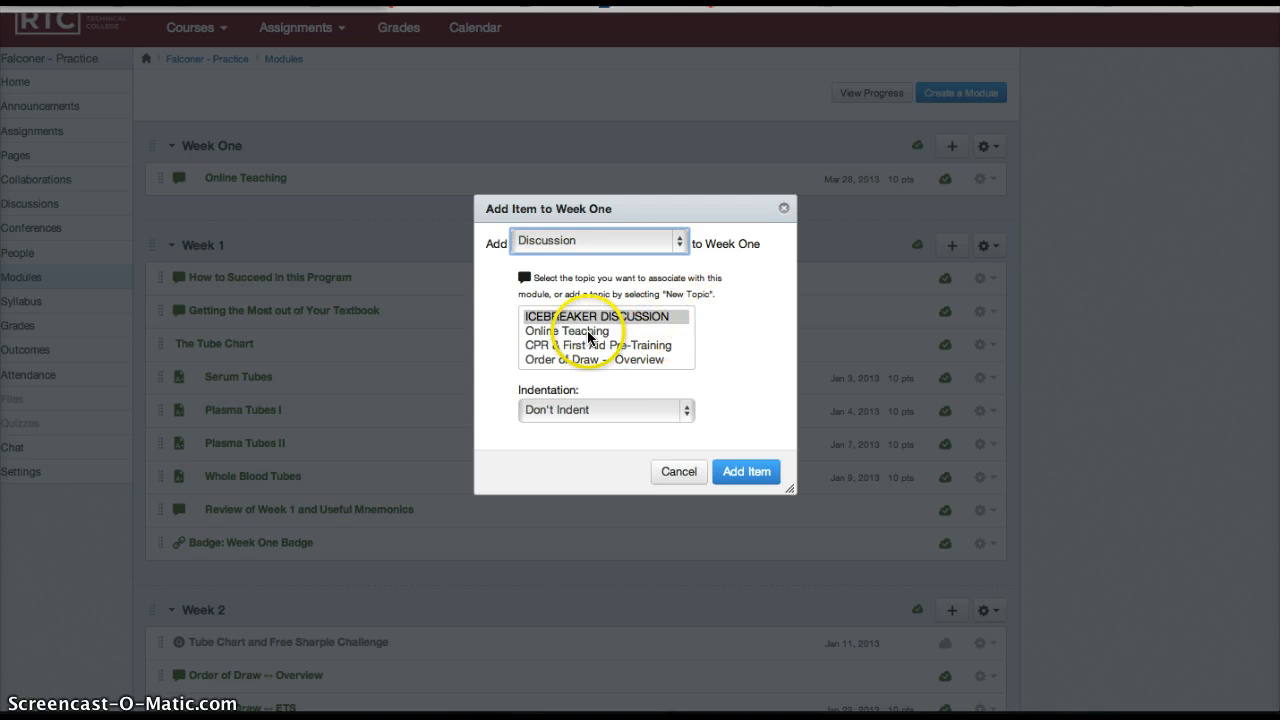
Create a new discussion topic named "ICEBREAKER DISCUSSION" and add it to the Week One module.
scroll(588, 337, down, 5)
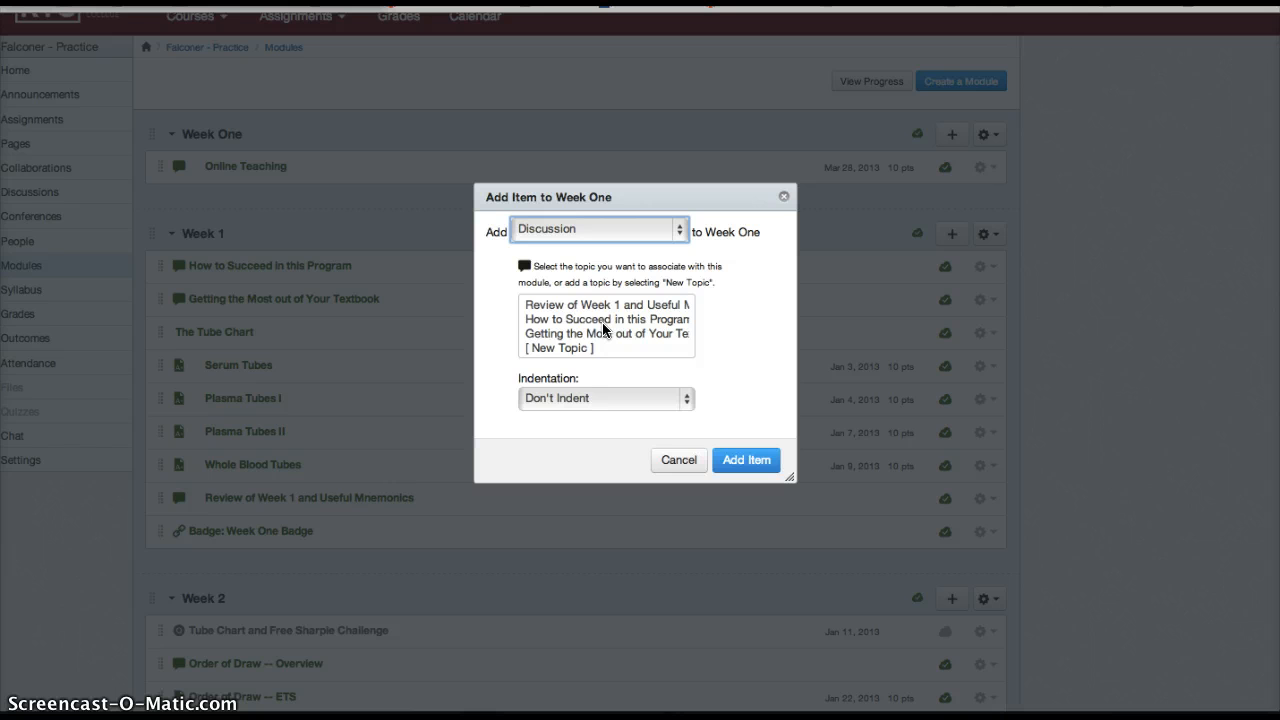
click(560, 349)
click(553, 347)
click(545, 397)
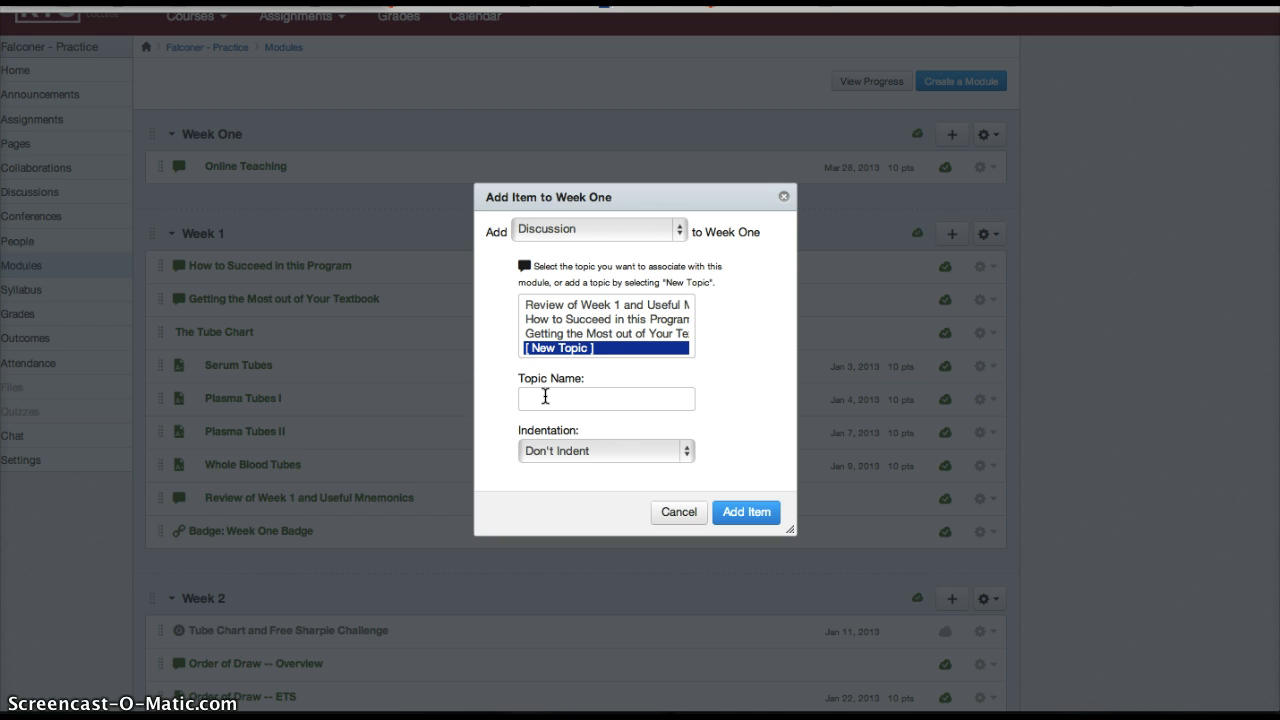
click(545, 397)
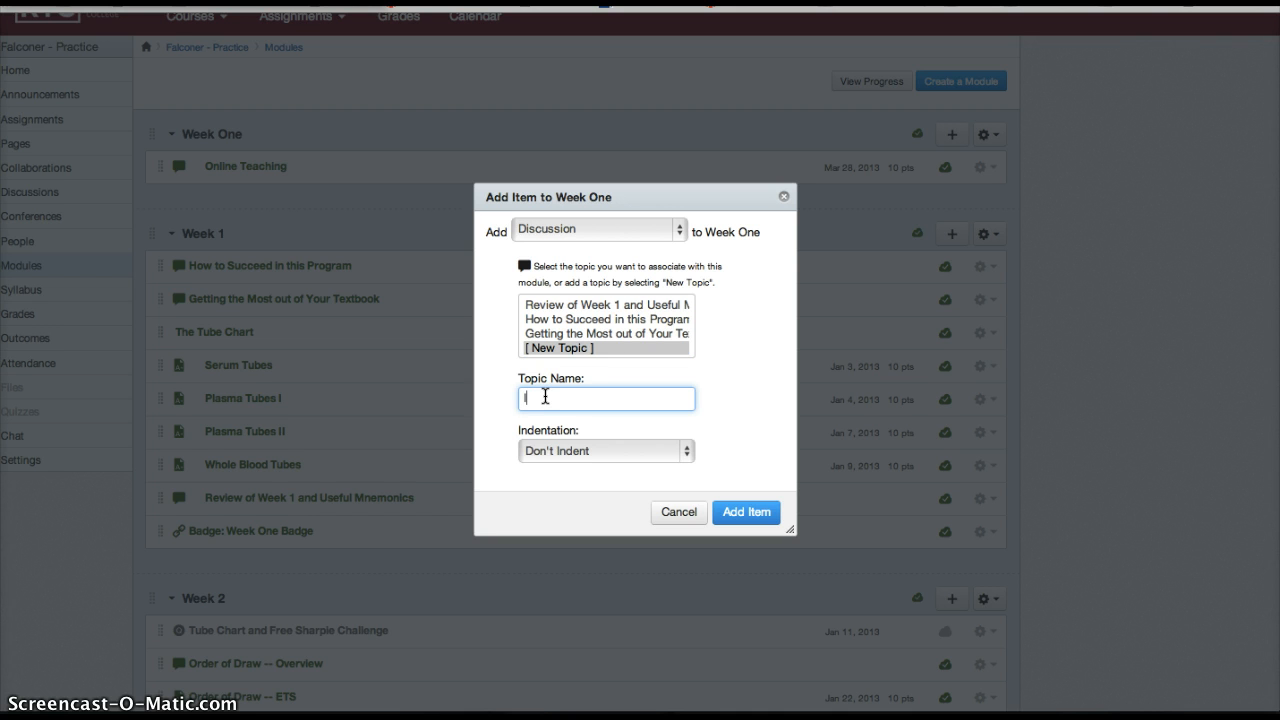
text(IBREAKE)
key(BackSpace)
key(BackSpace)
key(BackSpace)
key(BackSpace)
key(BackSpace)
key(BackSpace)
text(CEBREAKER DISCUSSION)
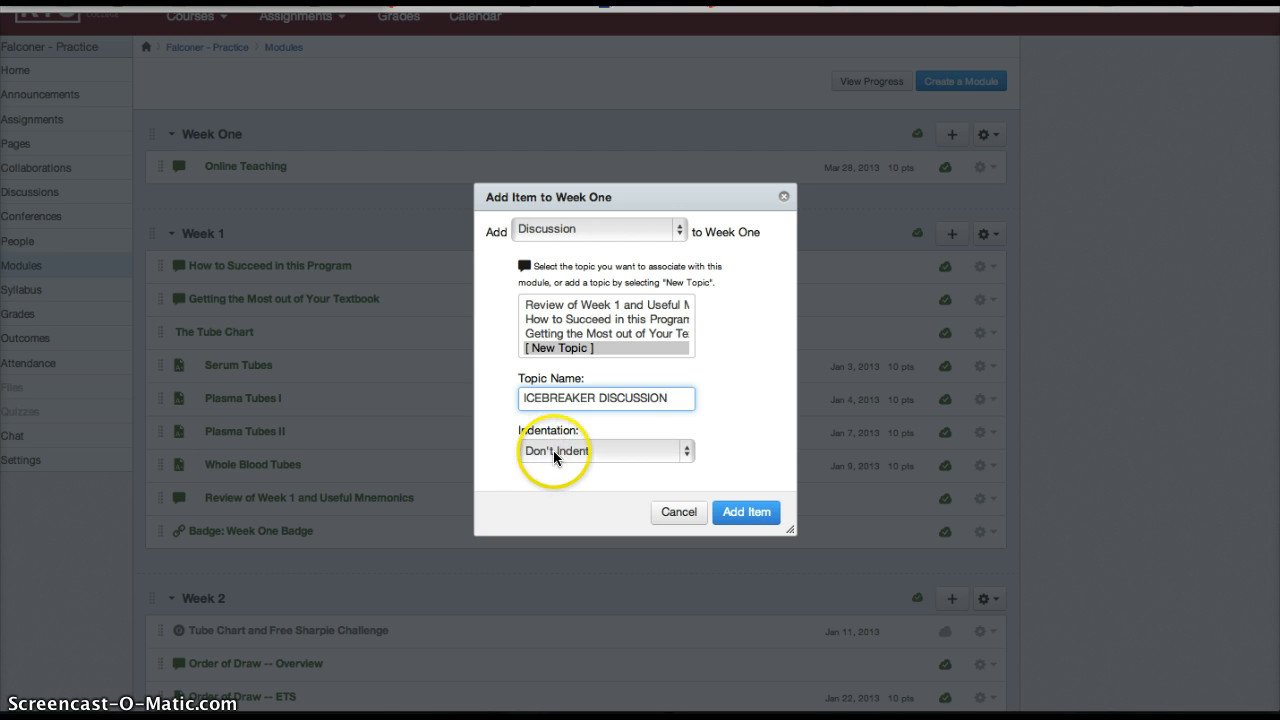
click(747, 514)
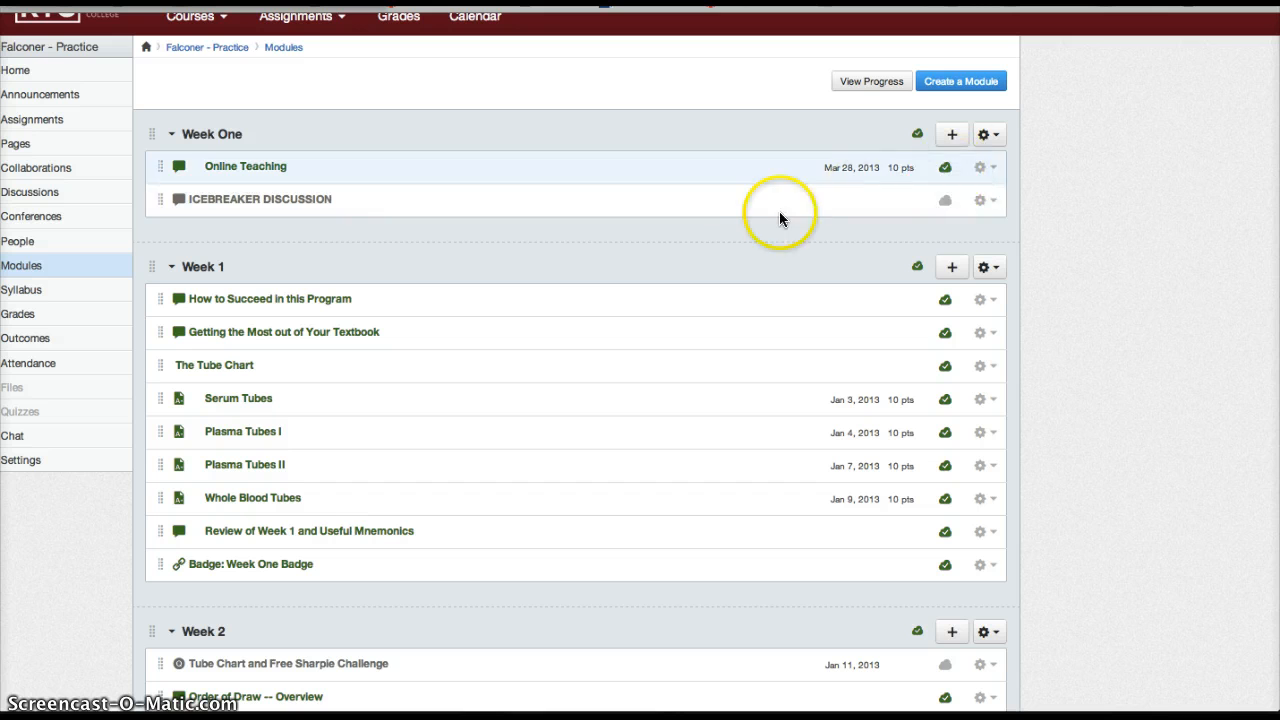
Open the new ICEBREAKER DISCUSSION for editing and paste the copied animal-description prompt with its extra-credit paragraph into the body.
click(245, 200)
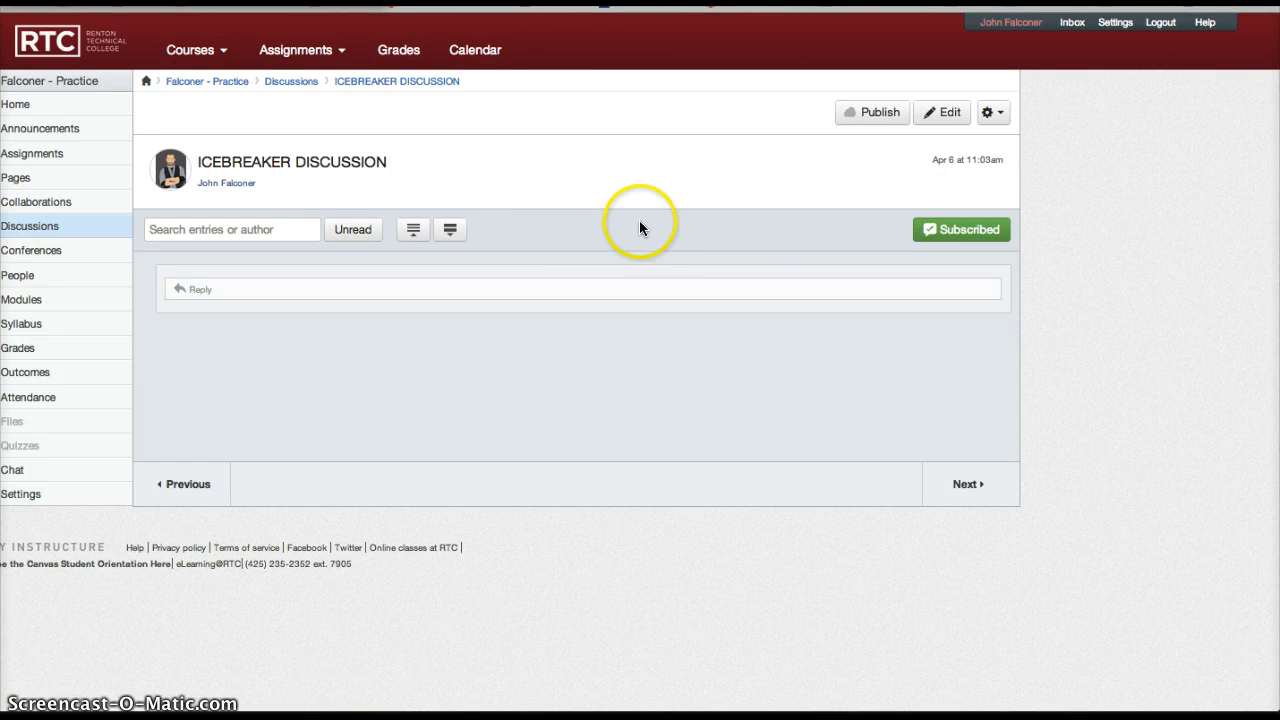
click(946, 114)
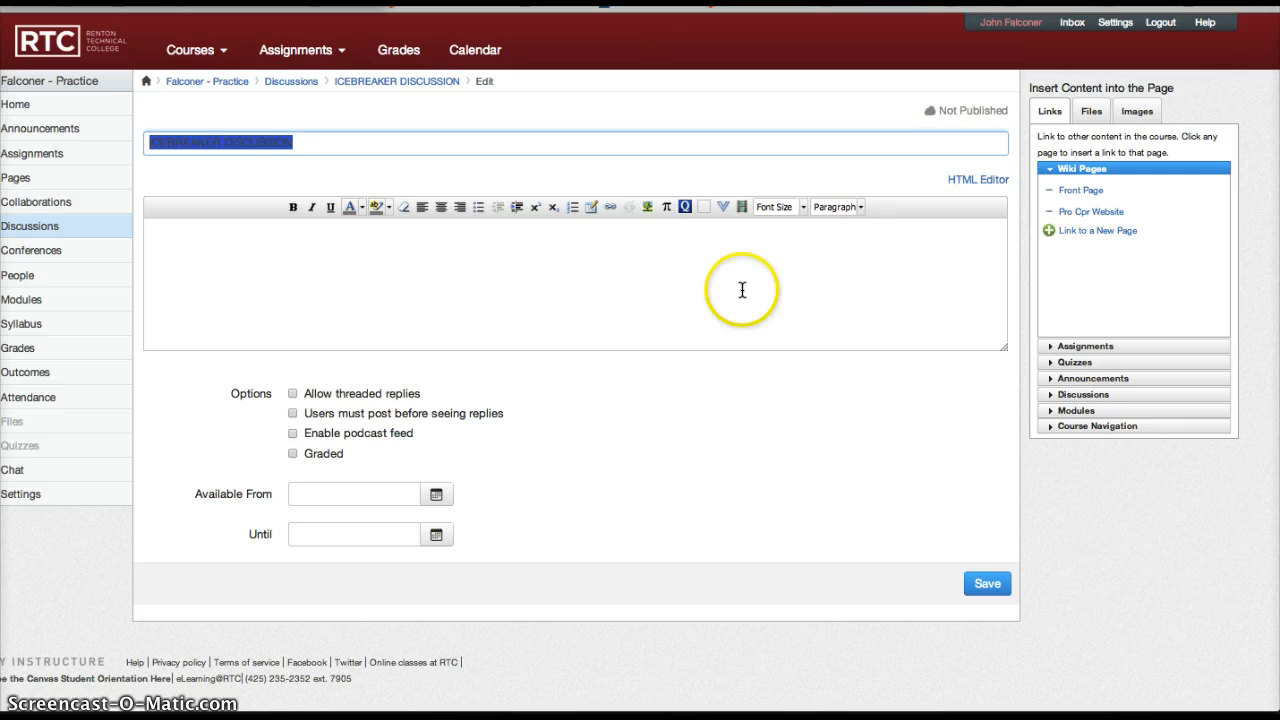
click(605, 274)
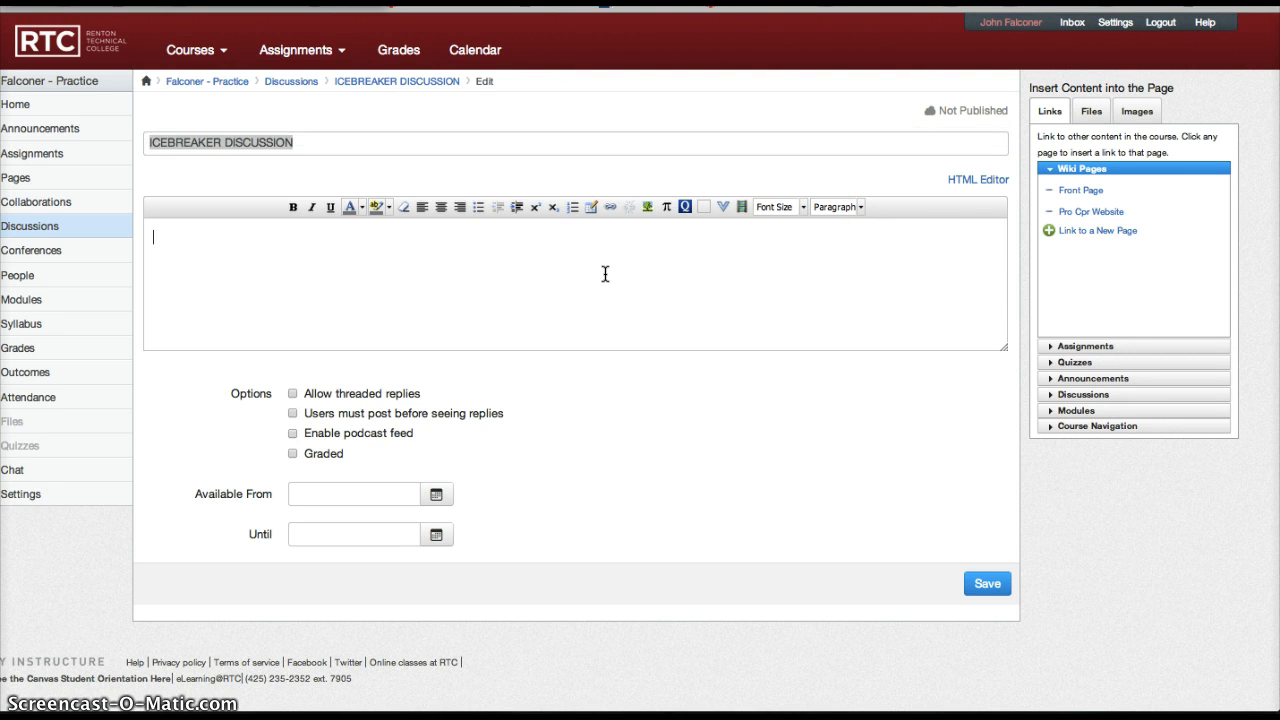
text(For our Icebreaker discussion, we're going to describe ourselves as some sort of animal in 300 words or less. Choose an animal that you can relate to, that has similar characteristics or tendencies and don't be afraid to get creative! For extra credit, post your text to our padlet word wall and include an image of your animal!)
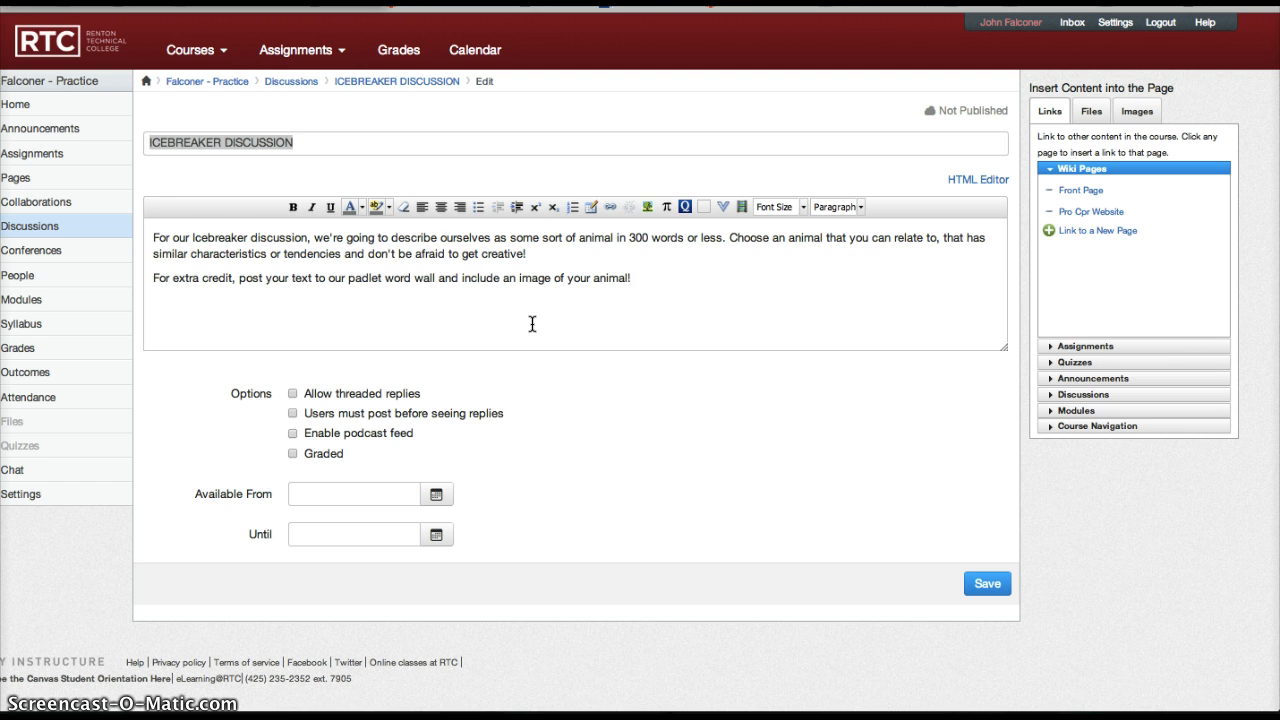
Set the entire discussion text to font size 4 (14pt) and make "sort of animal in 300 words or less" bold.
key(ctrl+a)
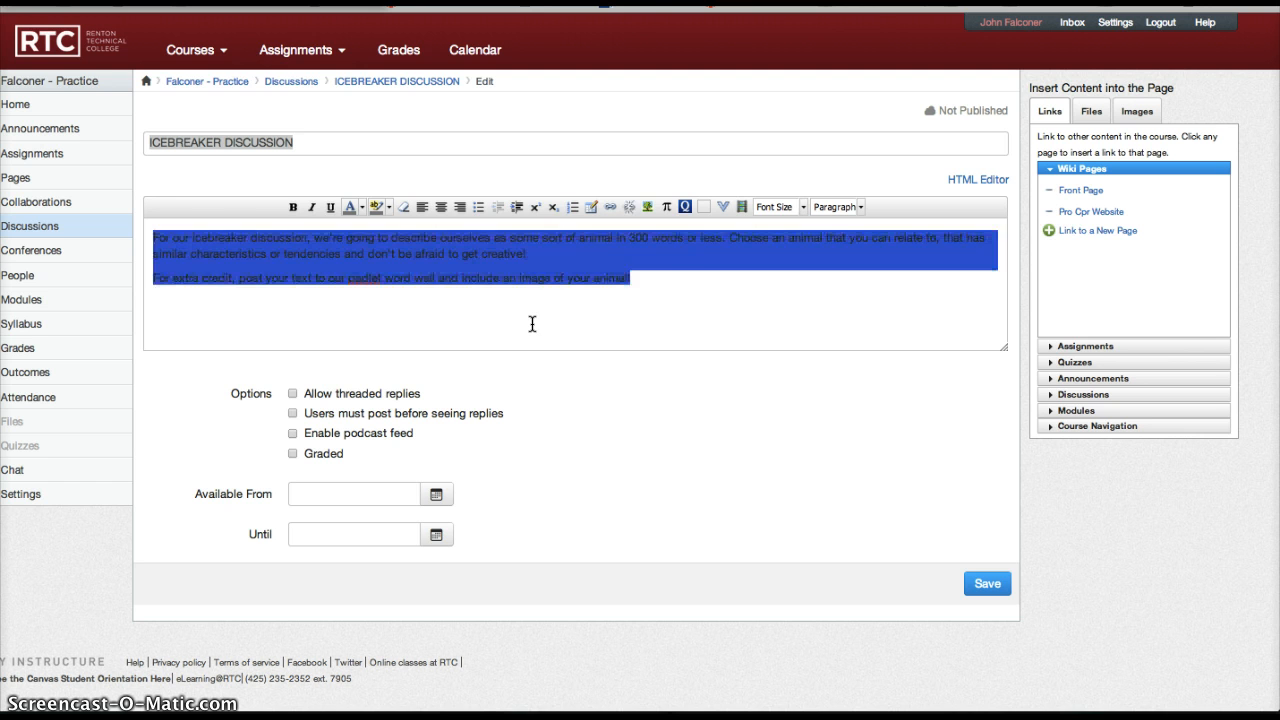
click(801, 208)
click(792, 303)
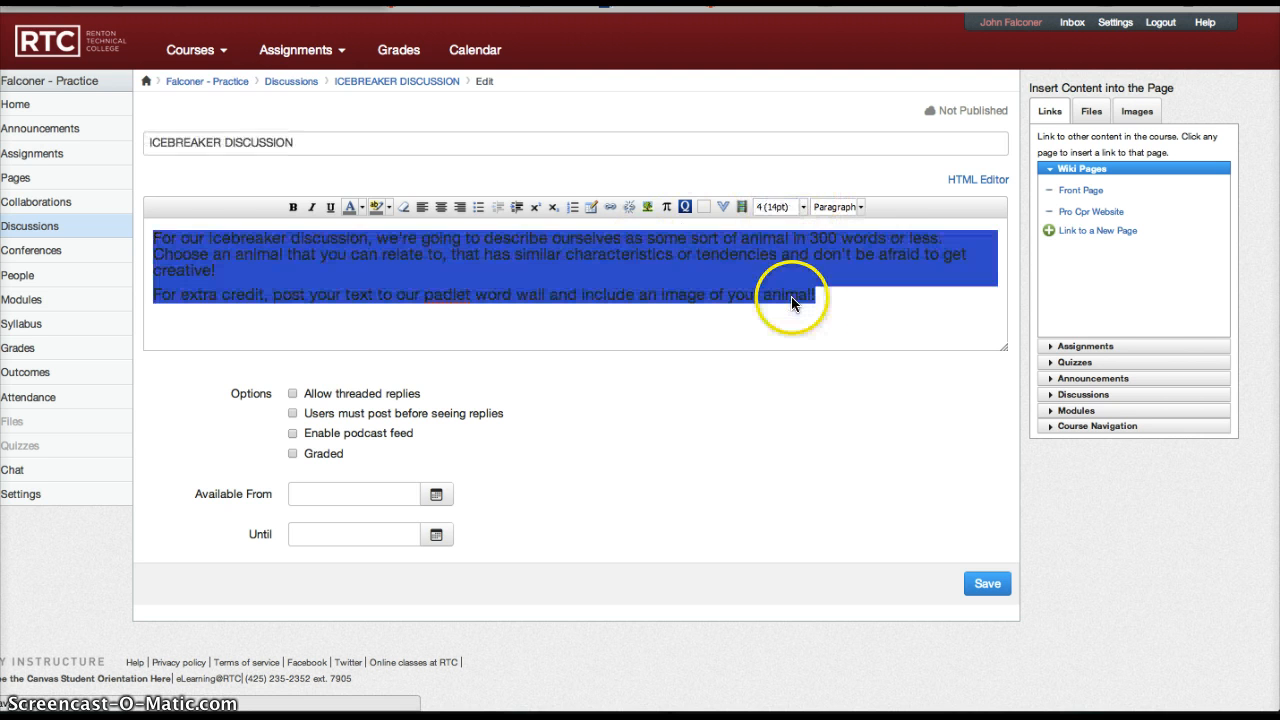
click(726, 289)
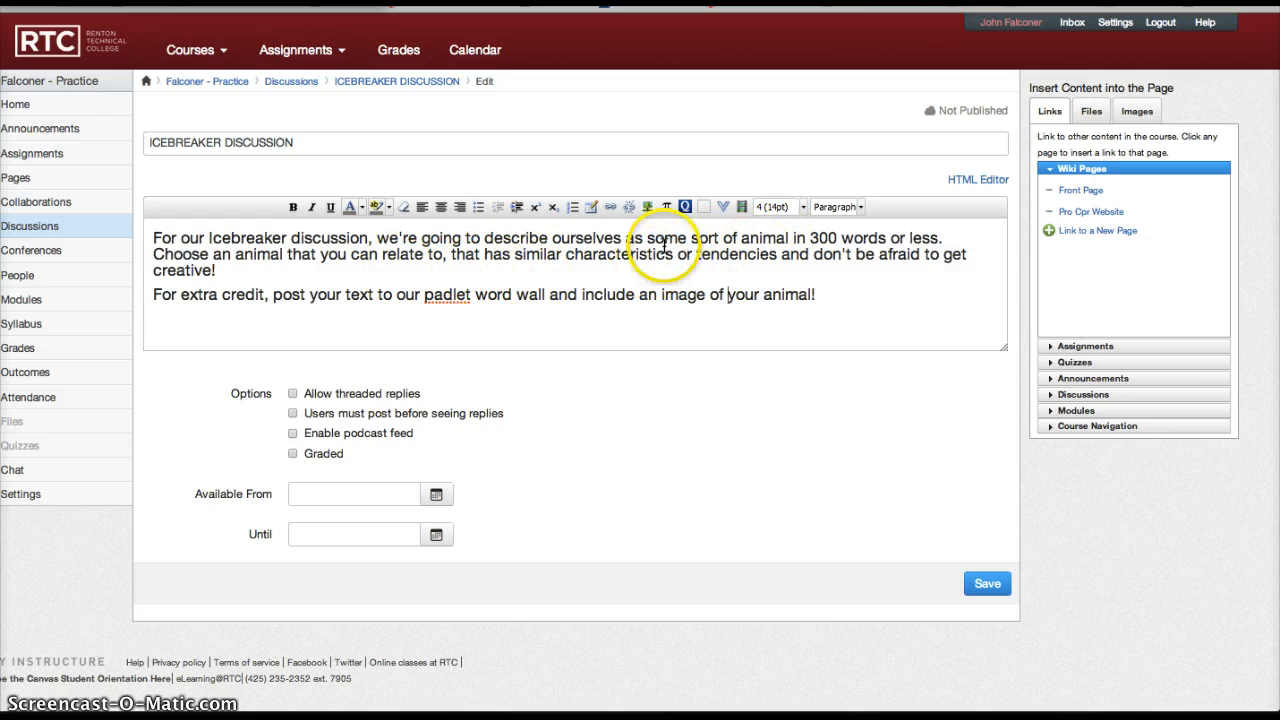
drag(690, 232, 938, 238)
key(ctrl+b)
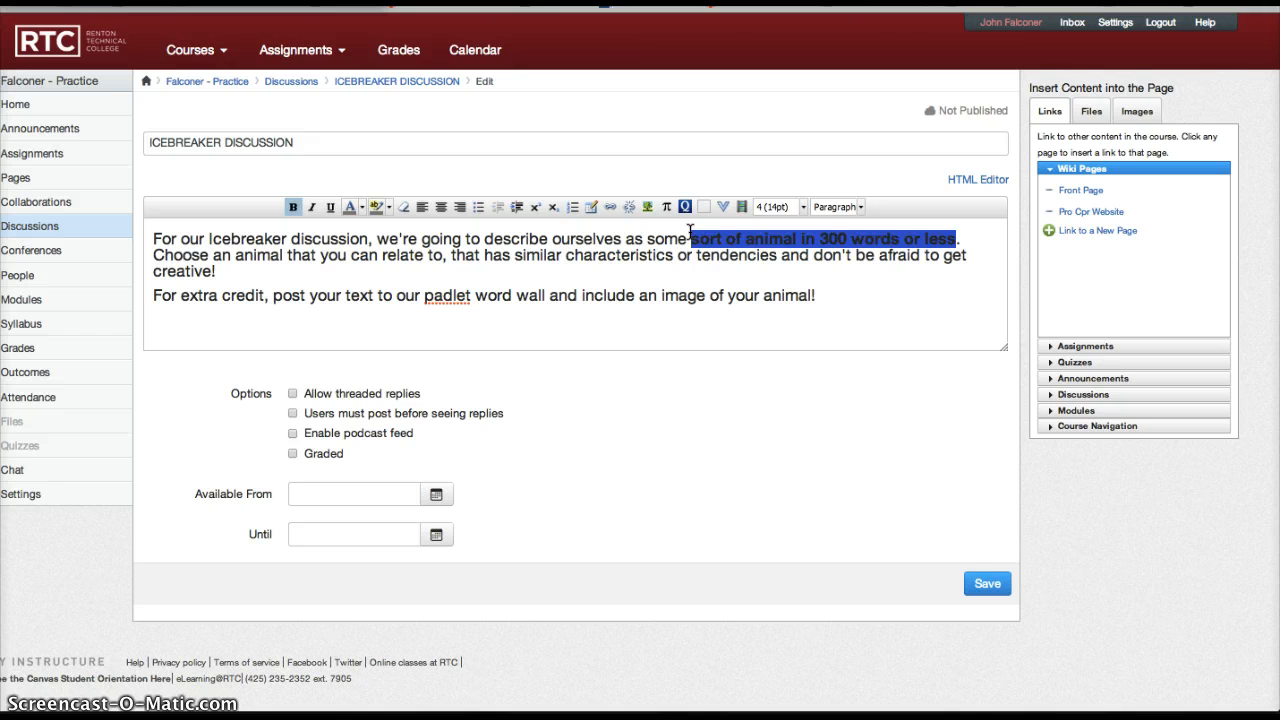
key(Down)
key(Down)
key(Down)
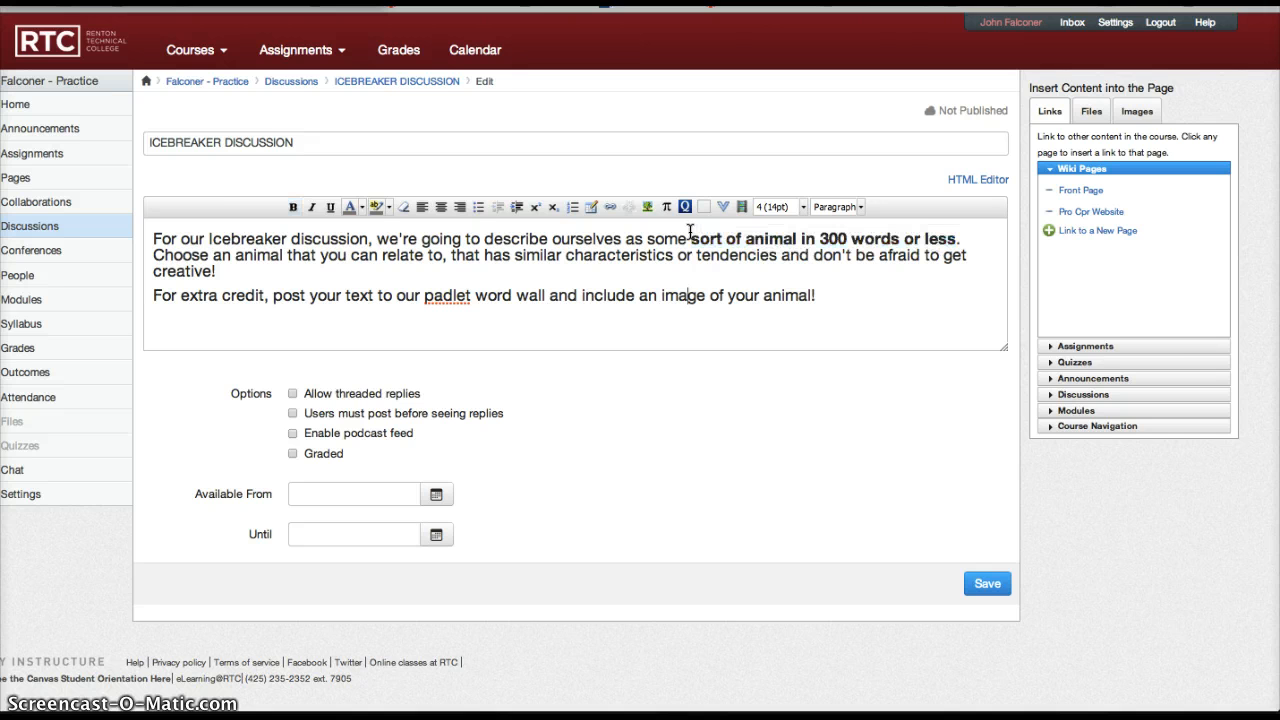
key(alt+Left)
key(alt+shift+Left)
key(alt+shift+Left)
key(alt+shift+Left)
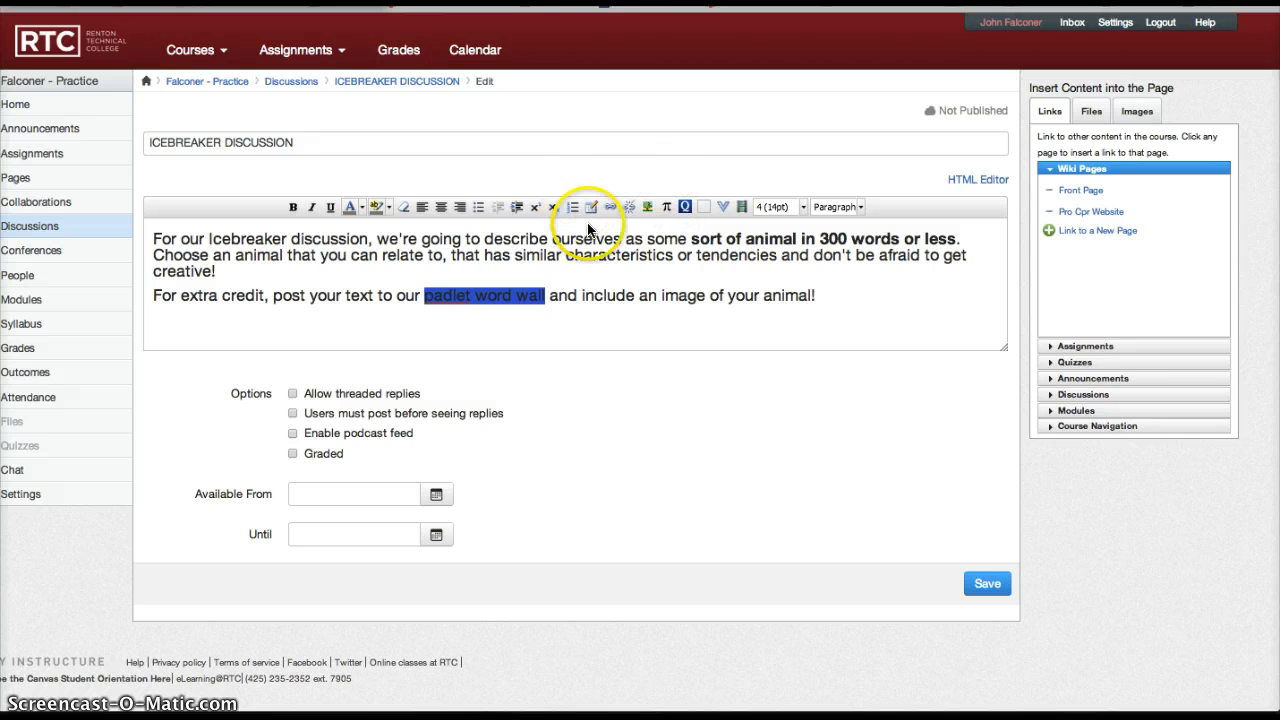
click(610, 207)
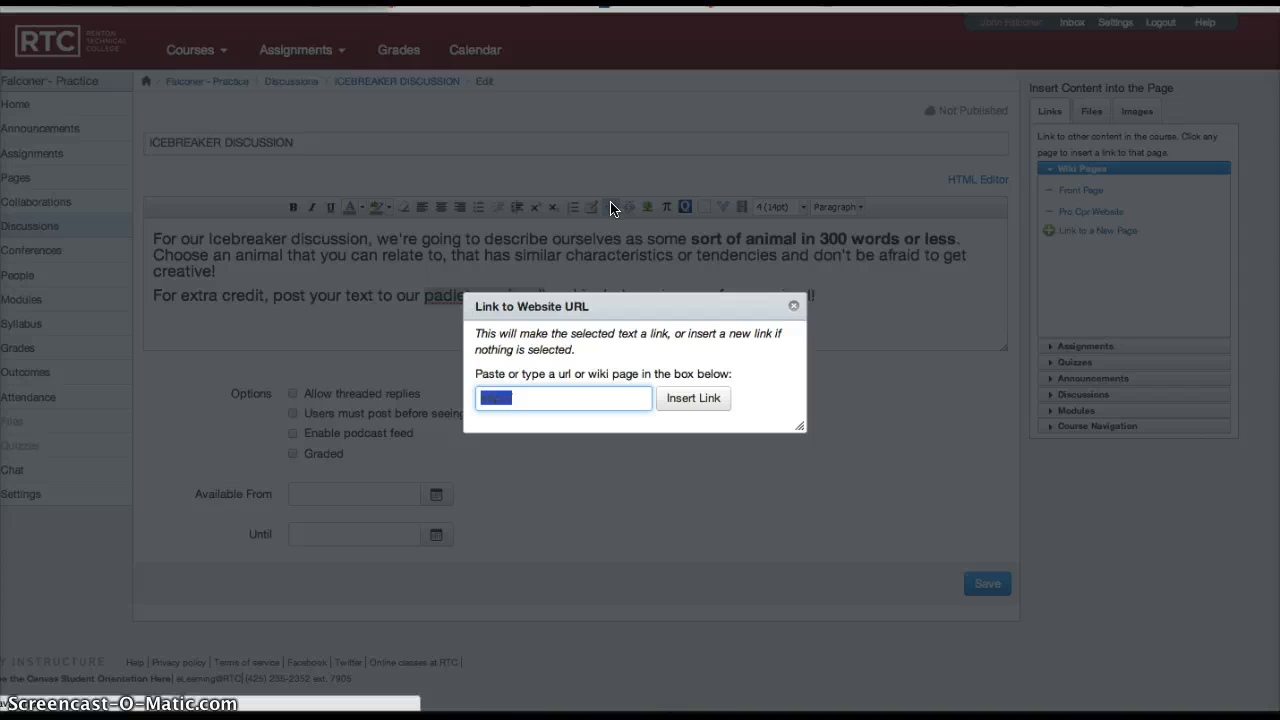
key(Right)
text(PAD)
key(BackSpace)
key(BackSpace)
text(padlet.com)
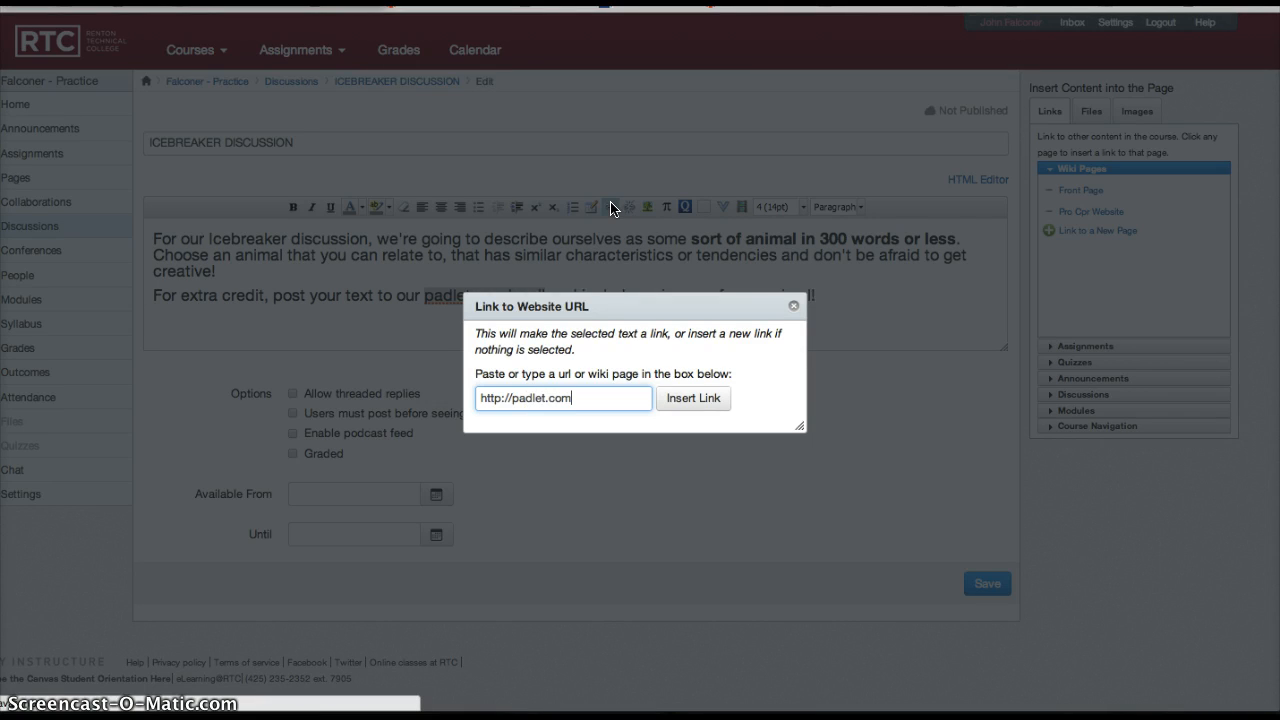
key(Return)
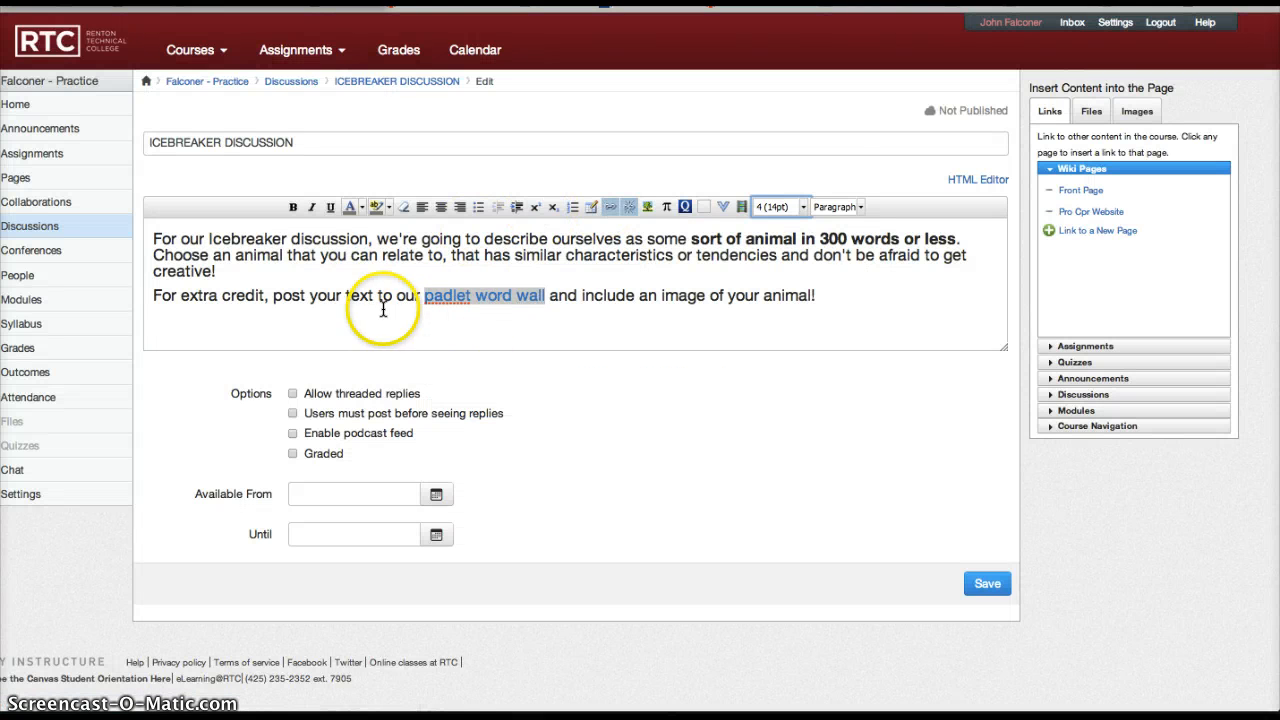
Make the phrase "For extra credit" at the start of the second paragraph bold and italic.
click(265, 296)
key(alt+shift+Left)
key(alt+shift+Left)
key(alt+shift+Left)
key(ctrl+i)
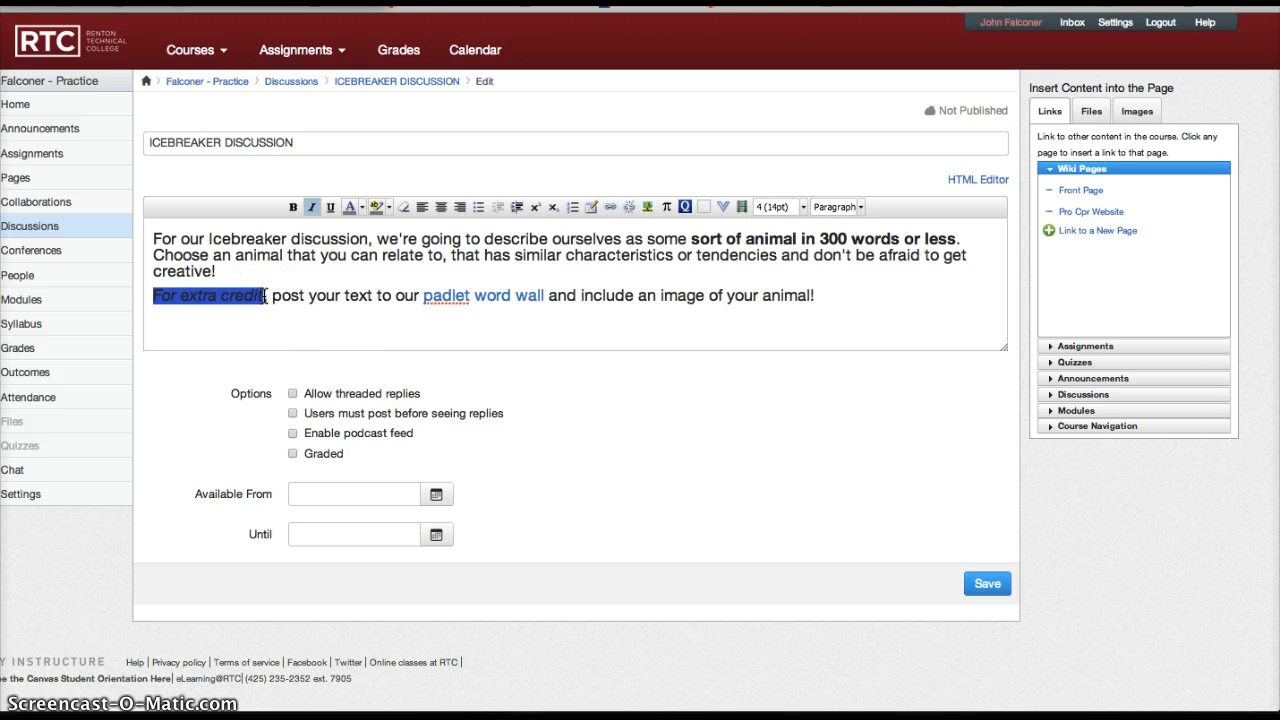
key(ctrl+b)
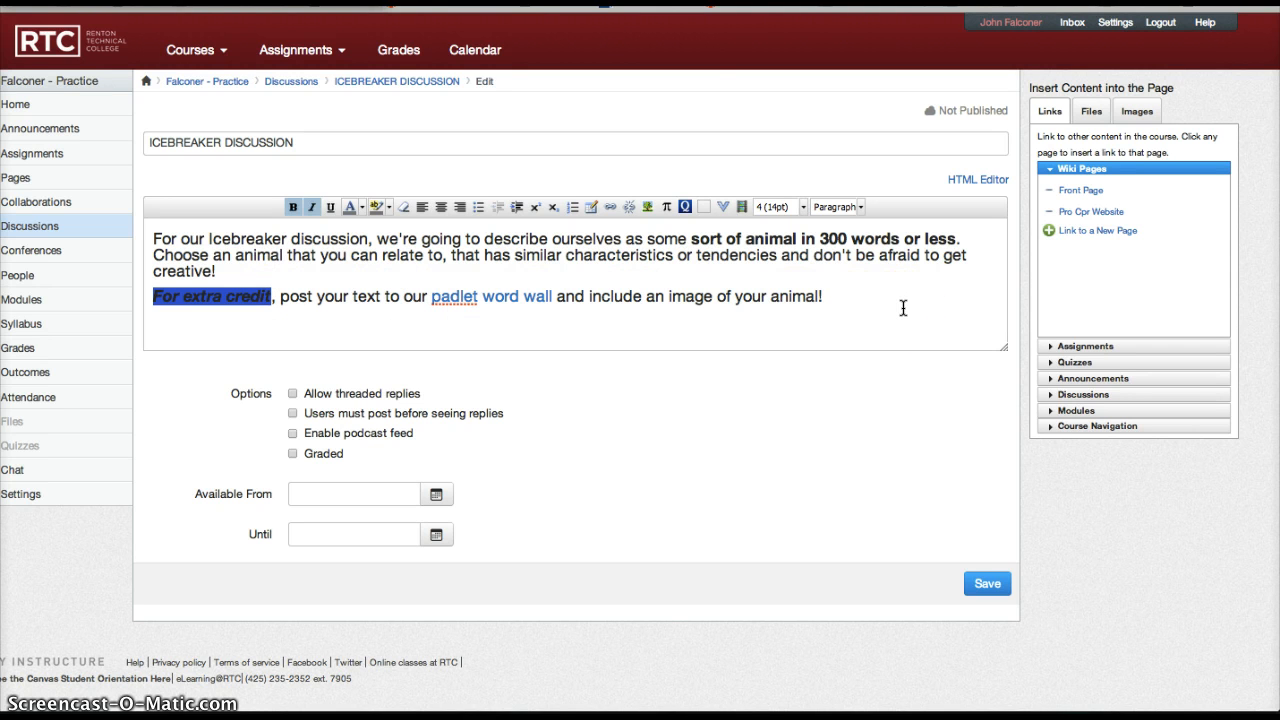
Allow threaded replies for the discussion and mark it as graded.
scroll(805, 376, down, 1)
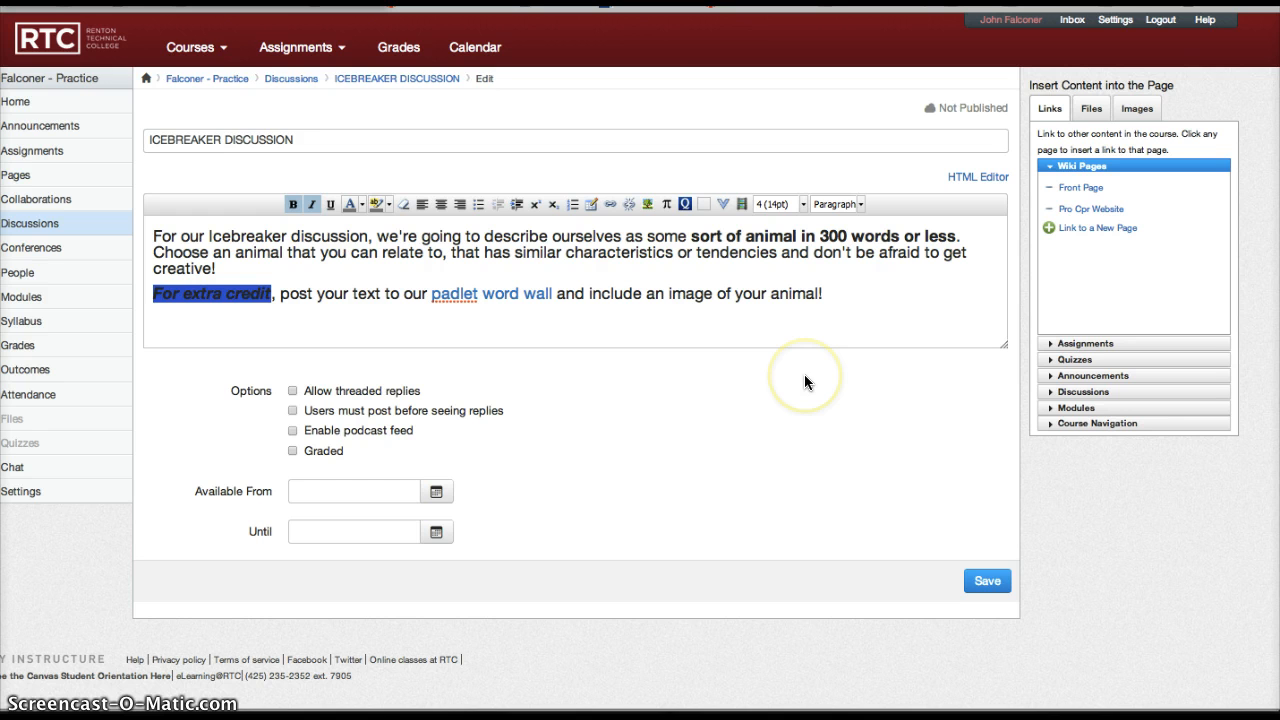
click(291, 390)
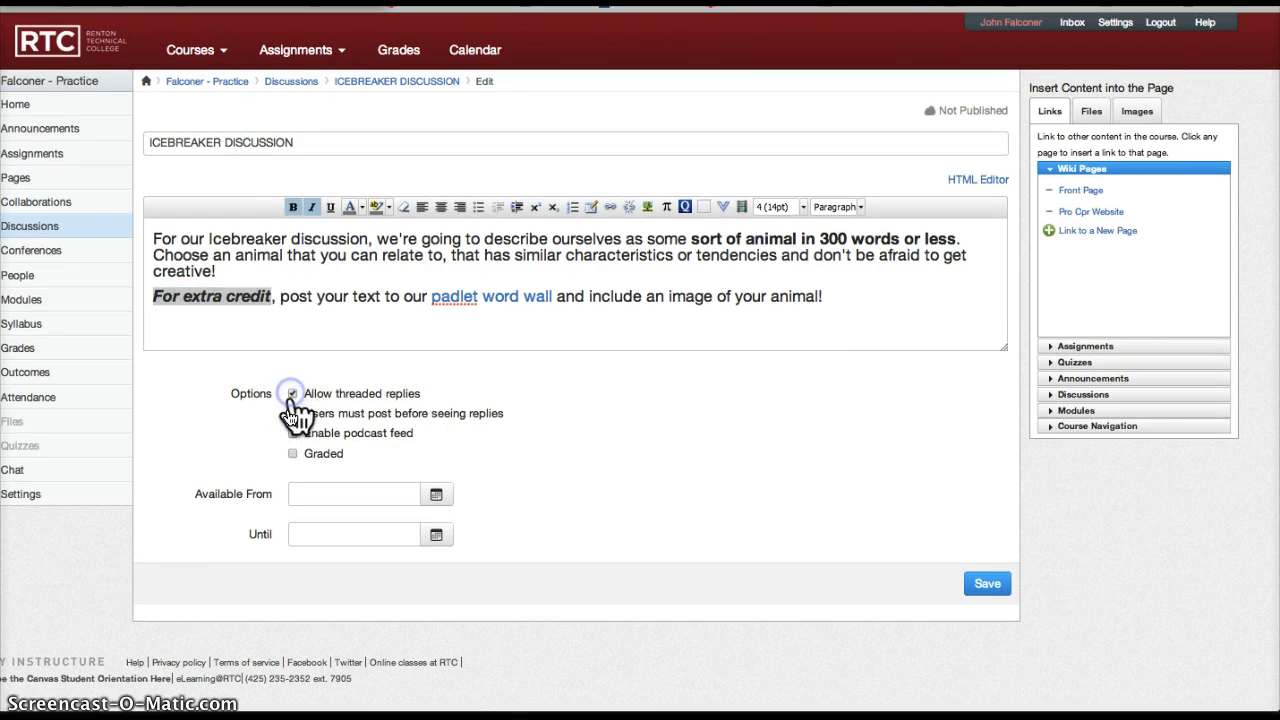
click(292, 453)
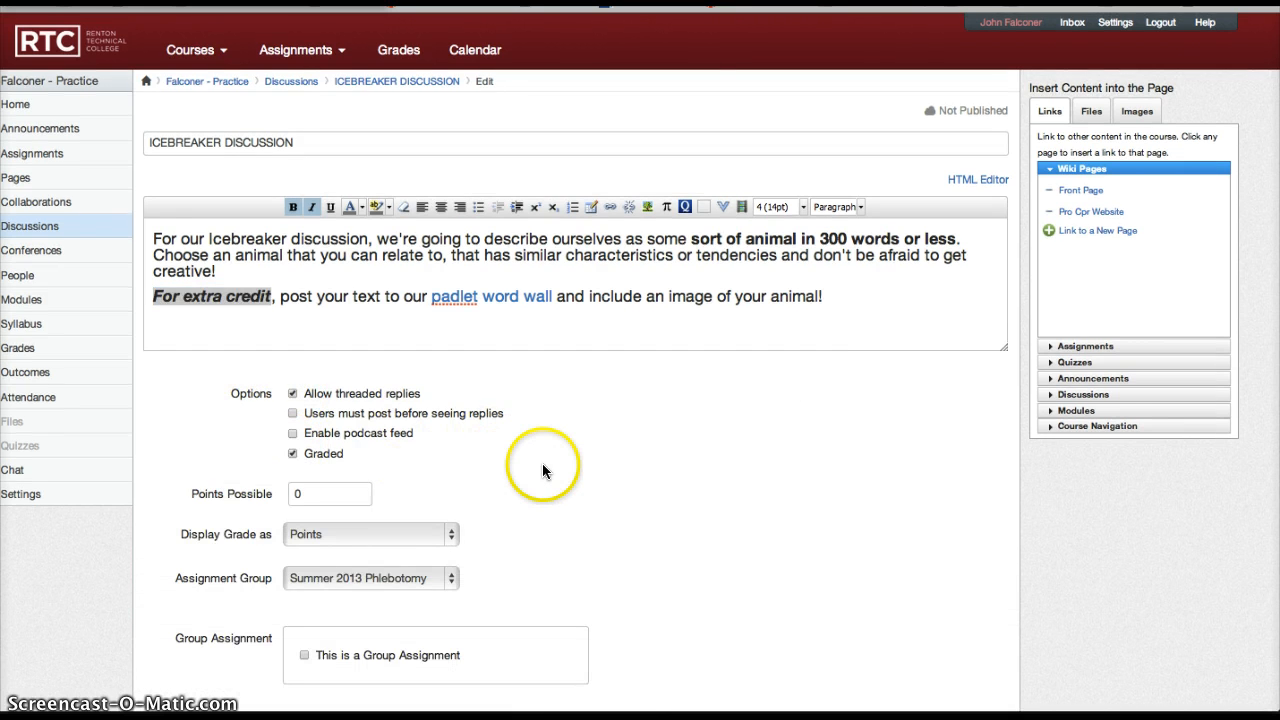
Set the discussion's possible points to 10 and place it in the Assignments assignment group.
scroll(543, 470, down, 1)
click(322, 446)
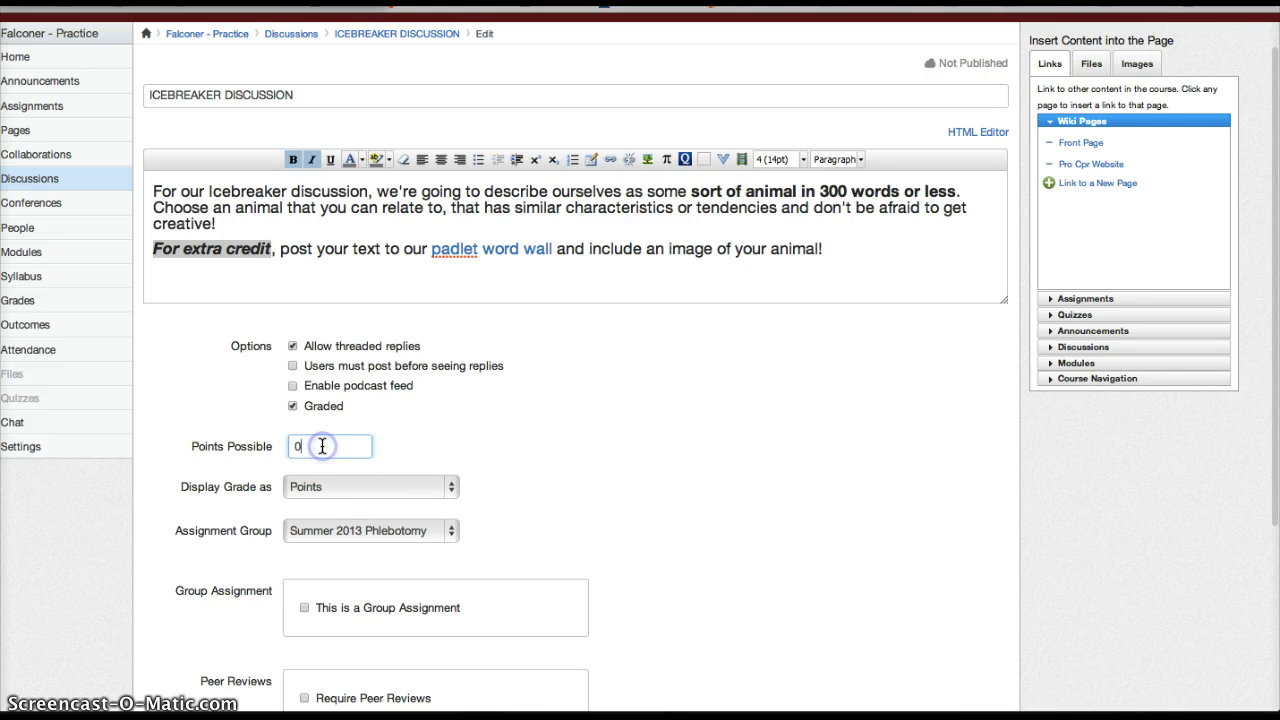
key(BackSpace)
text(10)
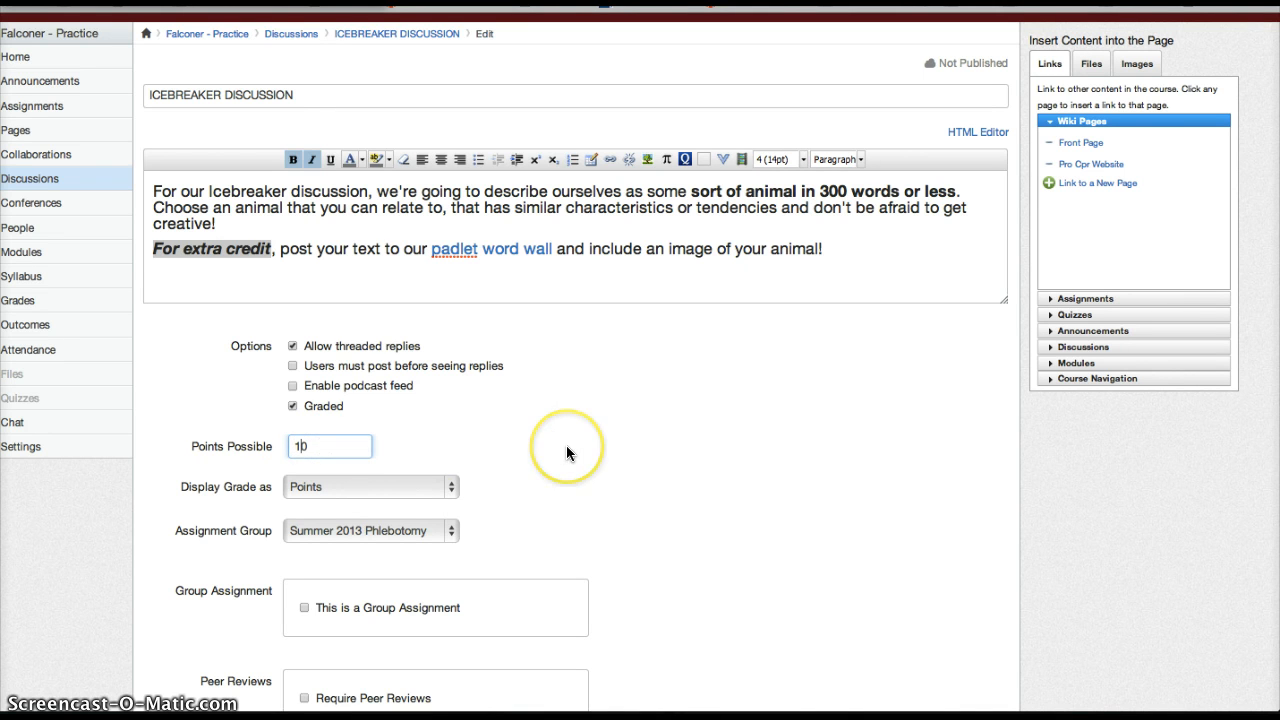
scroll(566, 452, down, 2)
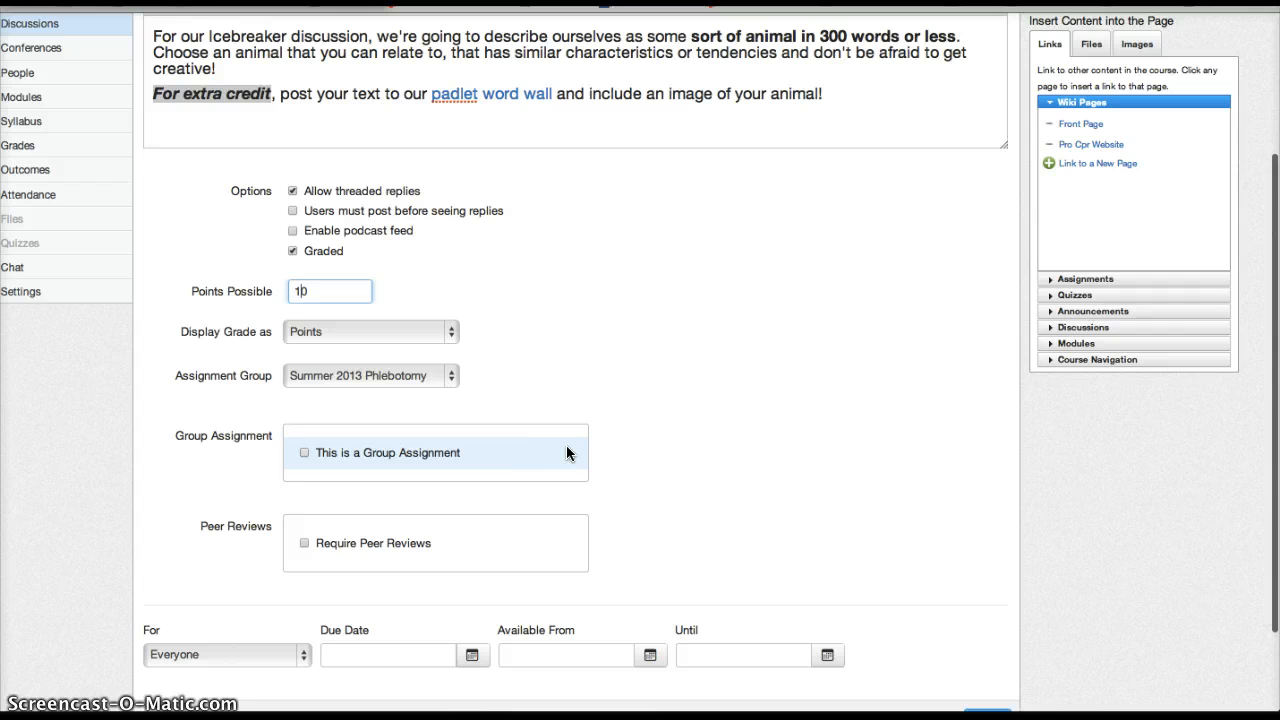
click(450, 375)
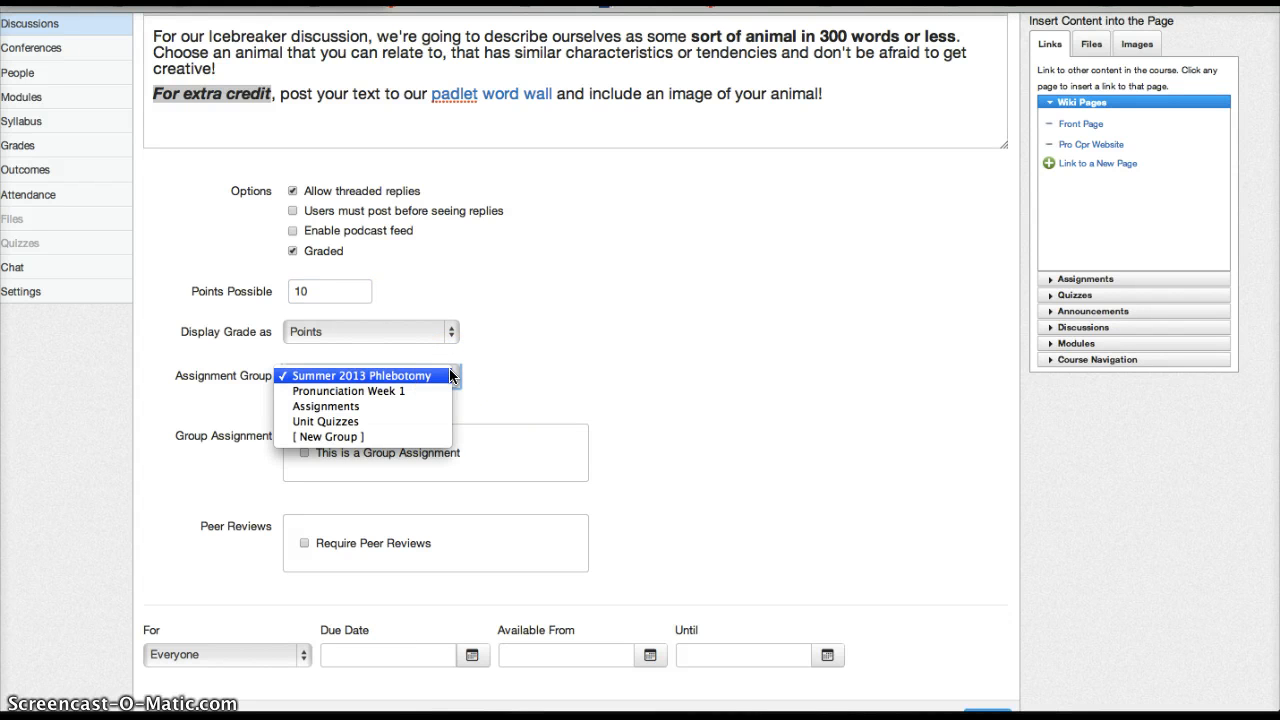
click(349, 407)
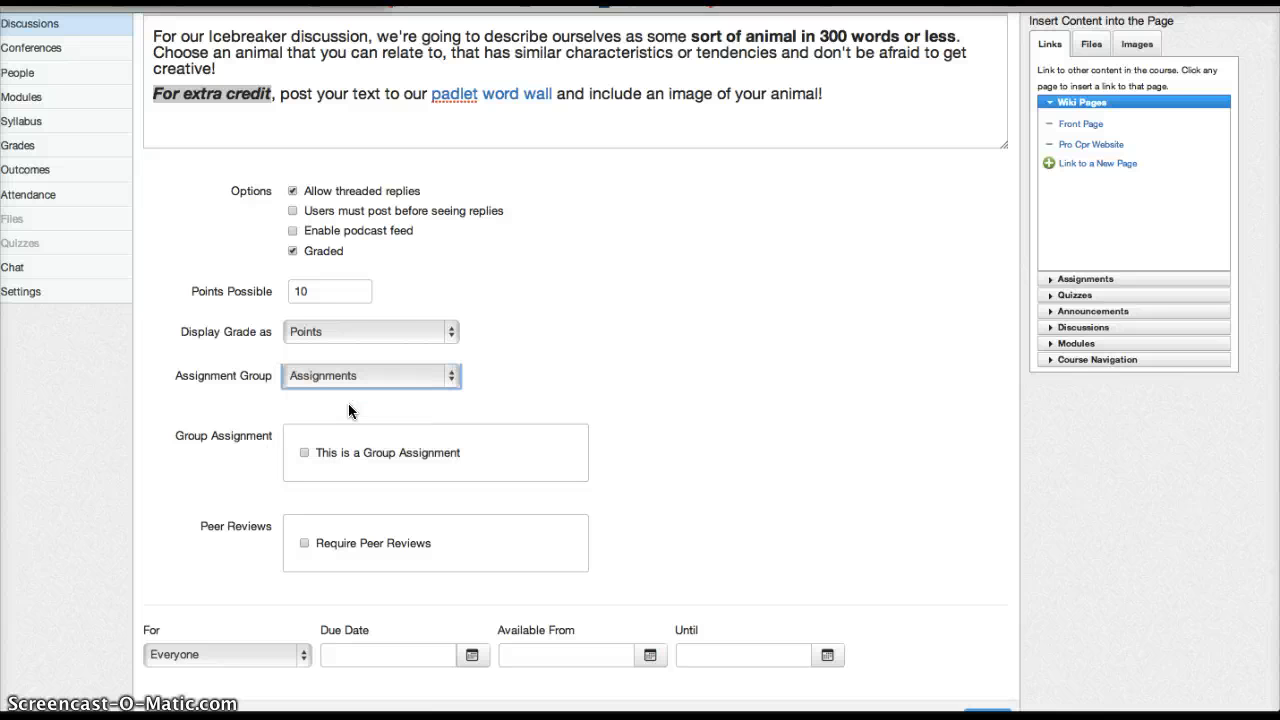
Set the discussion's due date for everyone to April 6, 2014.
scroll(672, 330, down, 3)
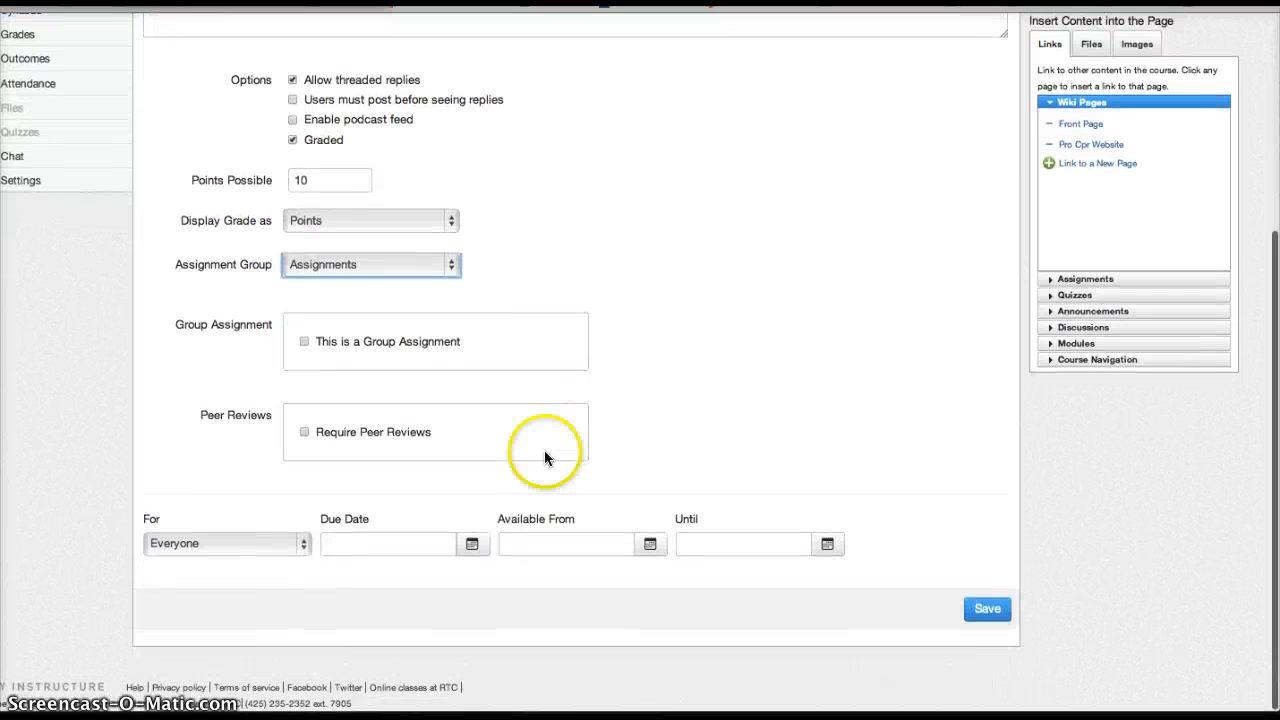
click(472, 543)
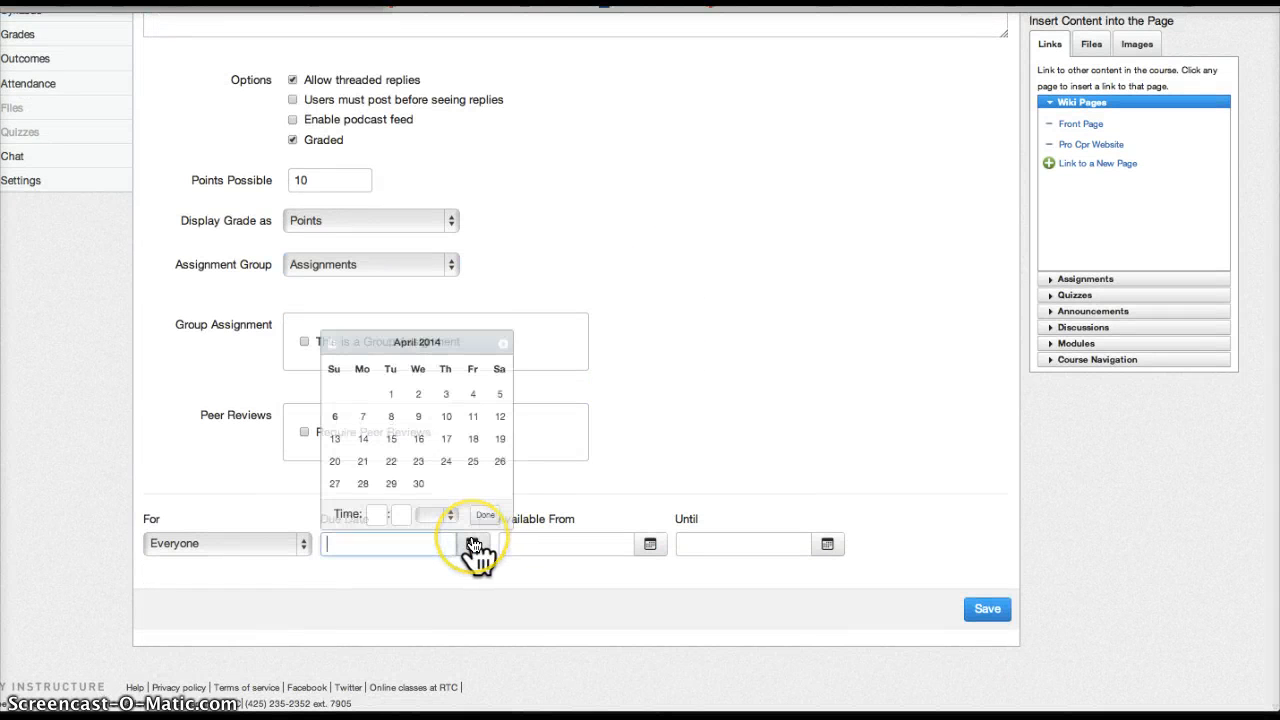
click(336, 418)
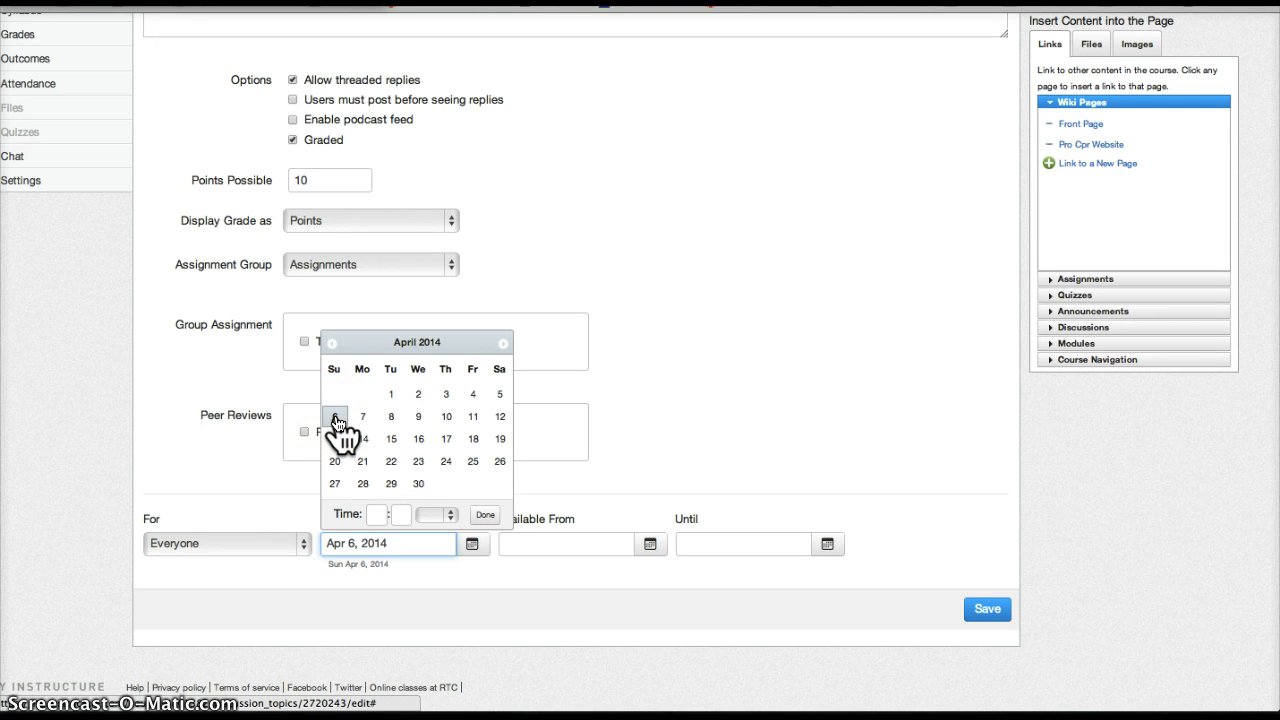
click(485, 516)
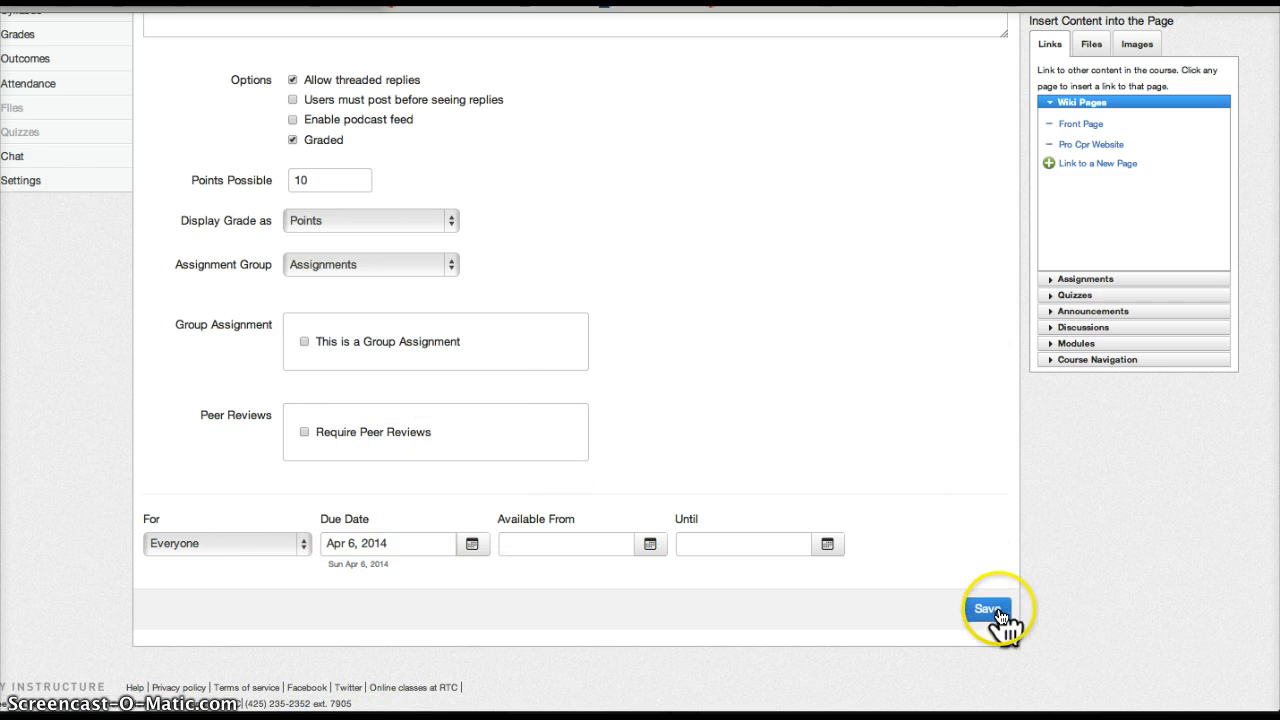
Add a due time of 11:59 pm to the due date and save the discussion.
click(472, 545)
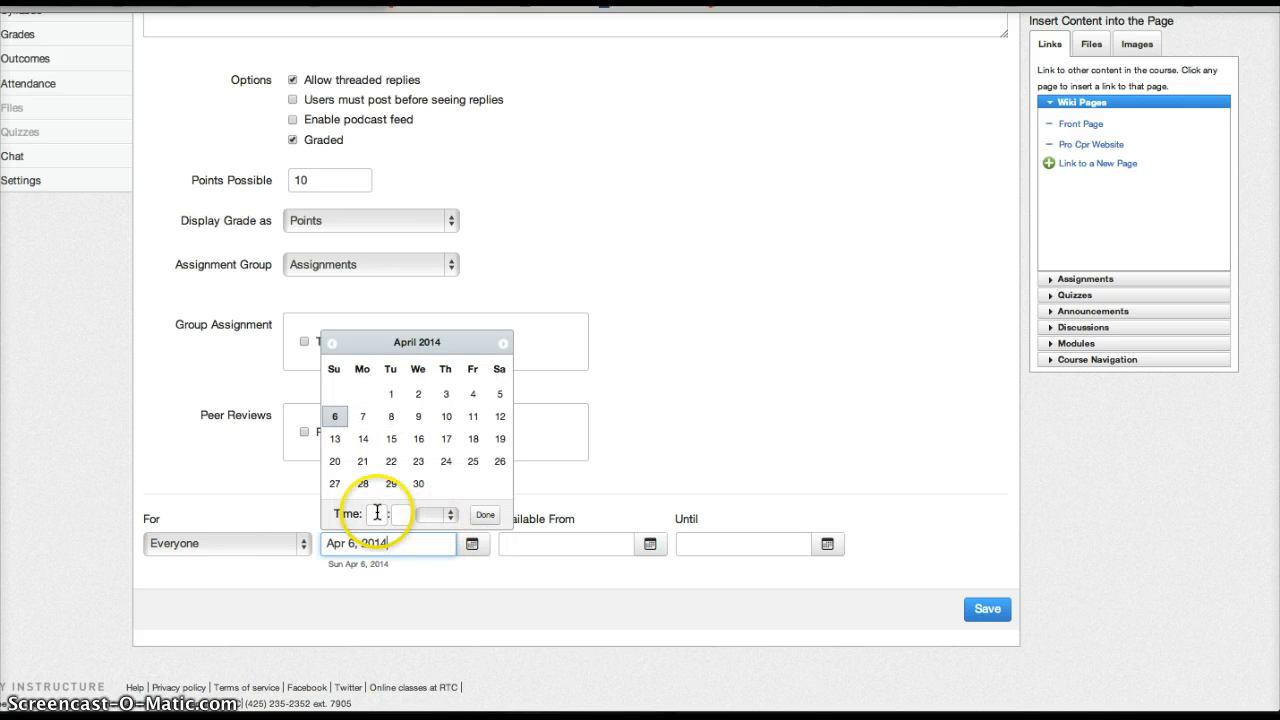
click(377, 513)
text(11)
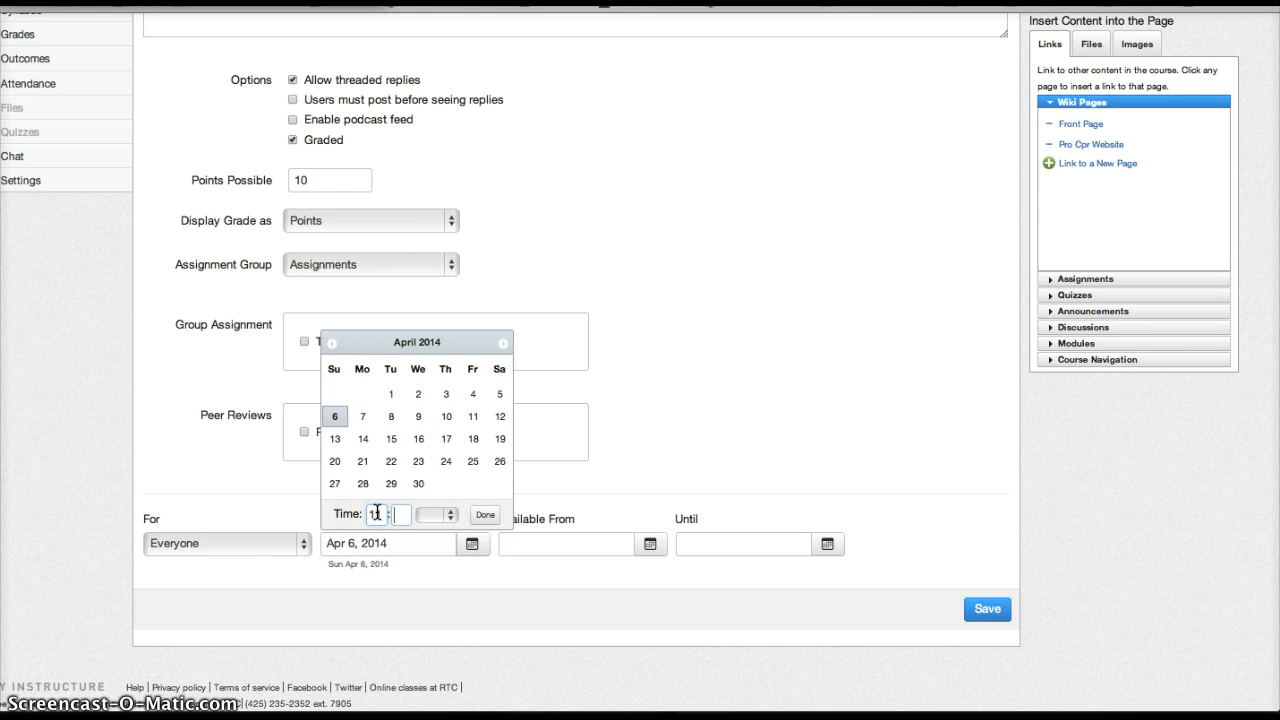
key(Tab)
text(59)
key(Tab)
key(p)
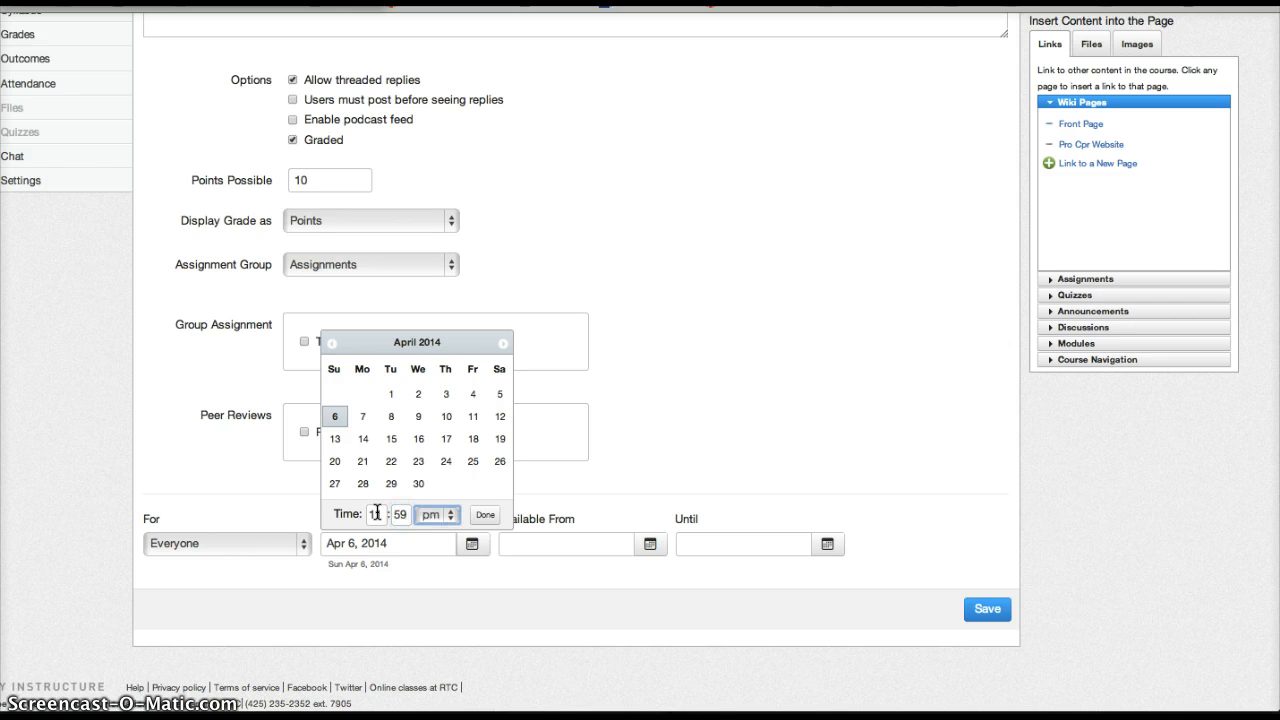
click(485, 518)
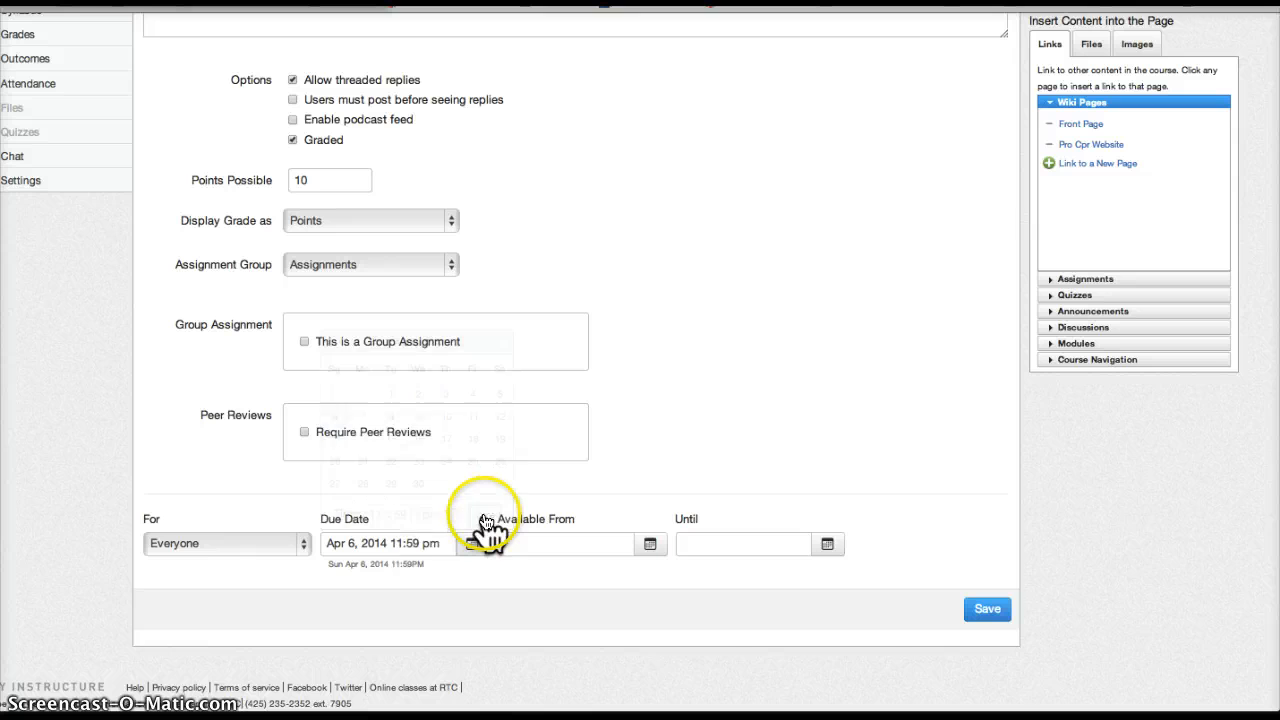
click(986, 610)
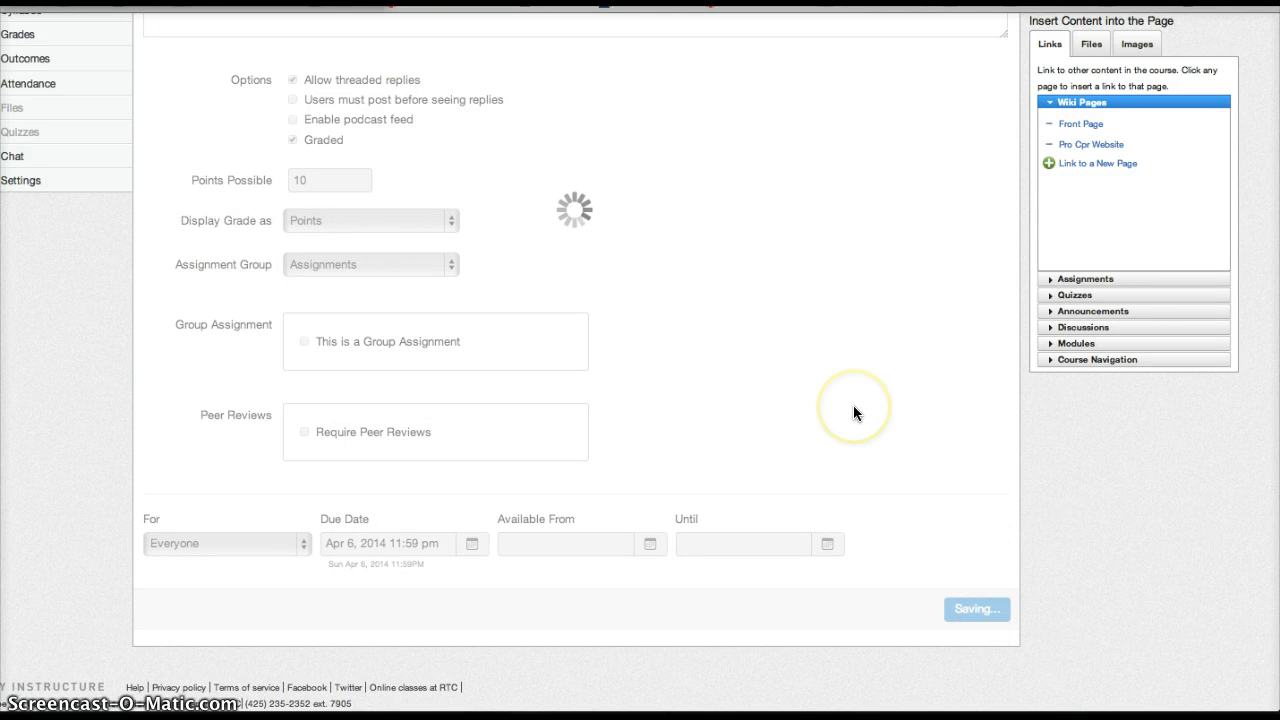
scroll(853, 412, up, 5)
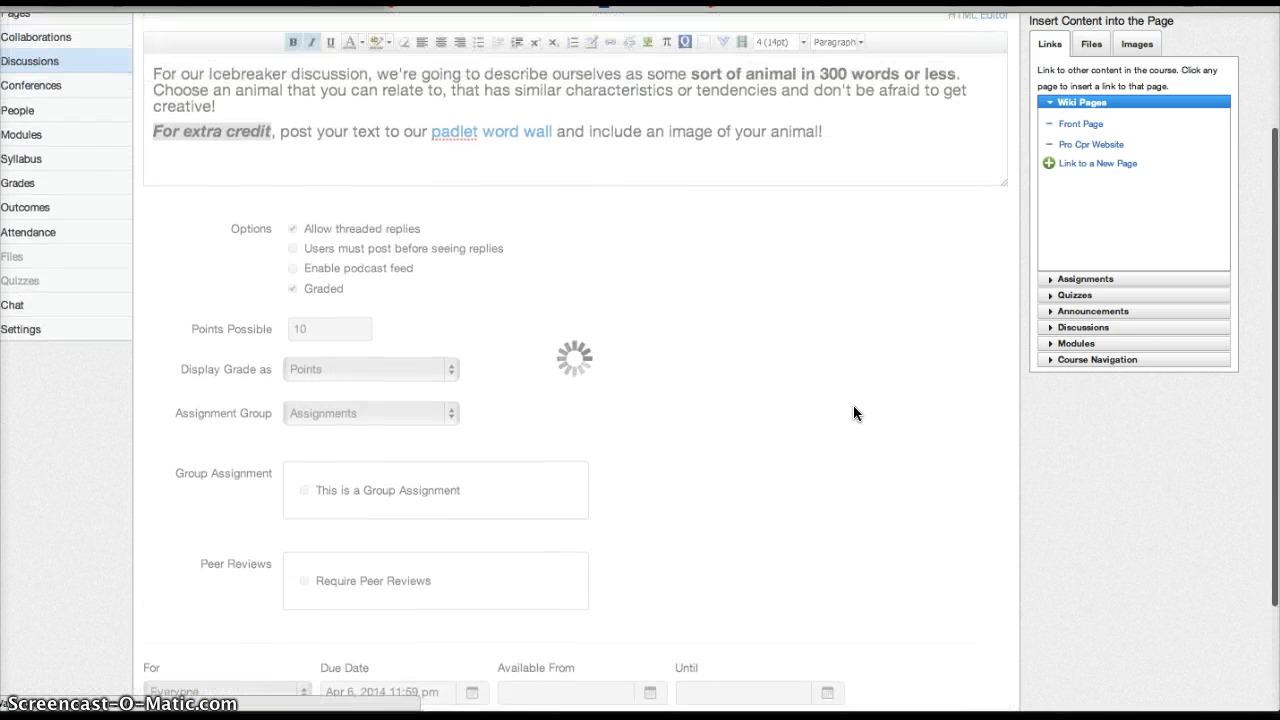
scroll(854, 407, up, 2)
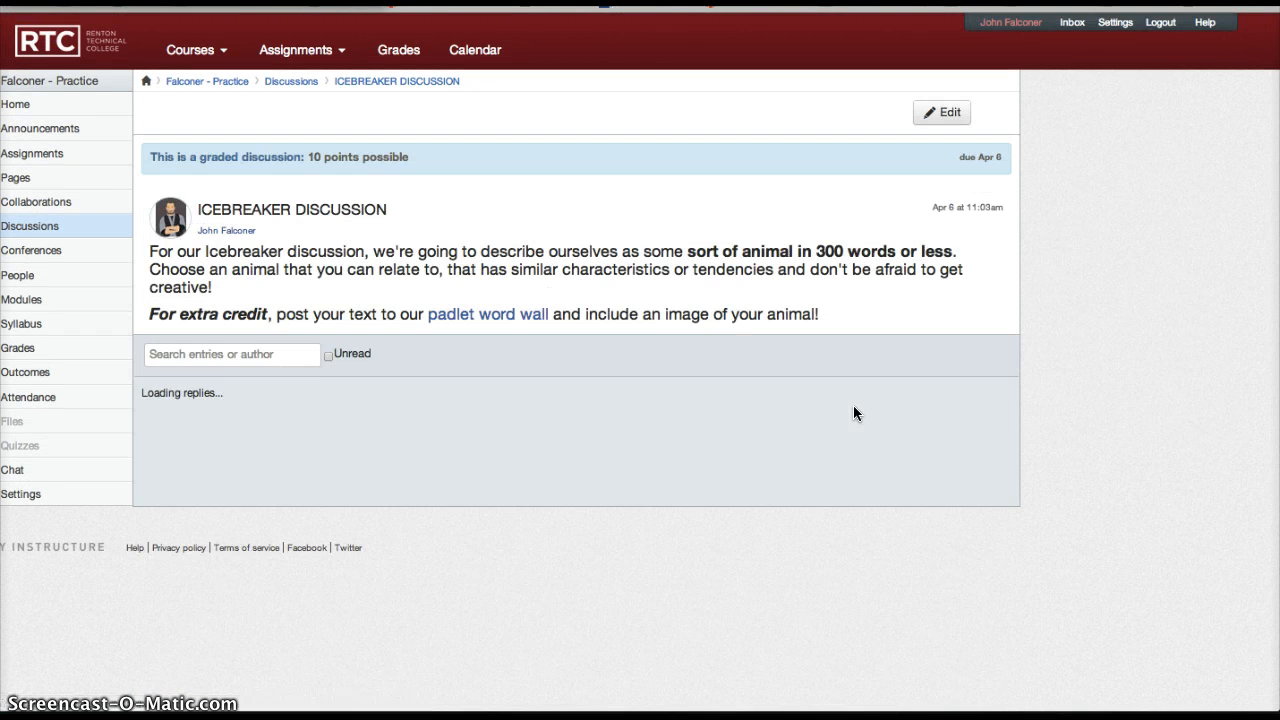
right_click(633, 245)
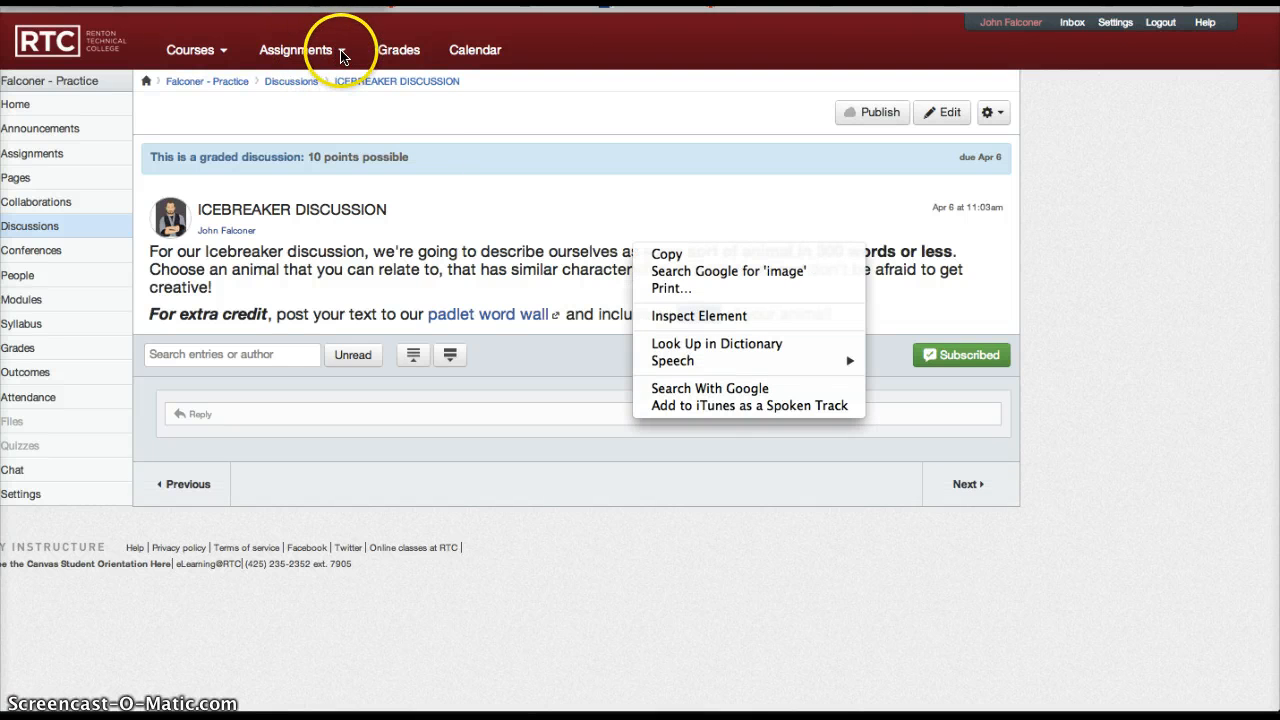
click(455, 116)
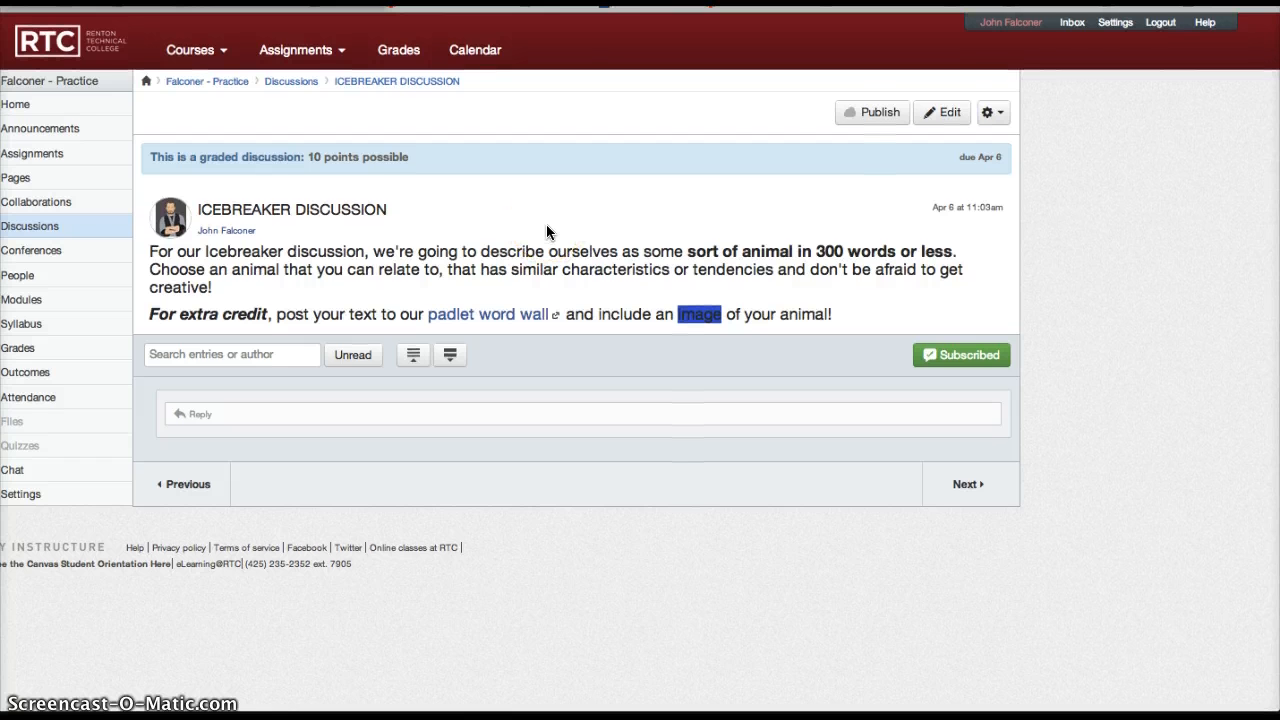
click(390, 68)
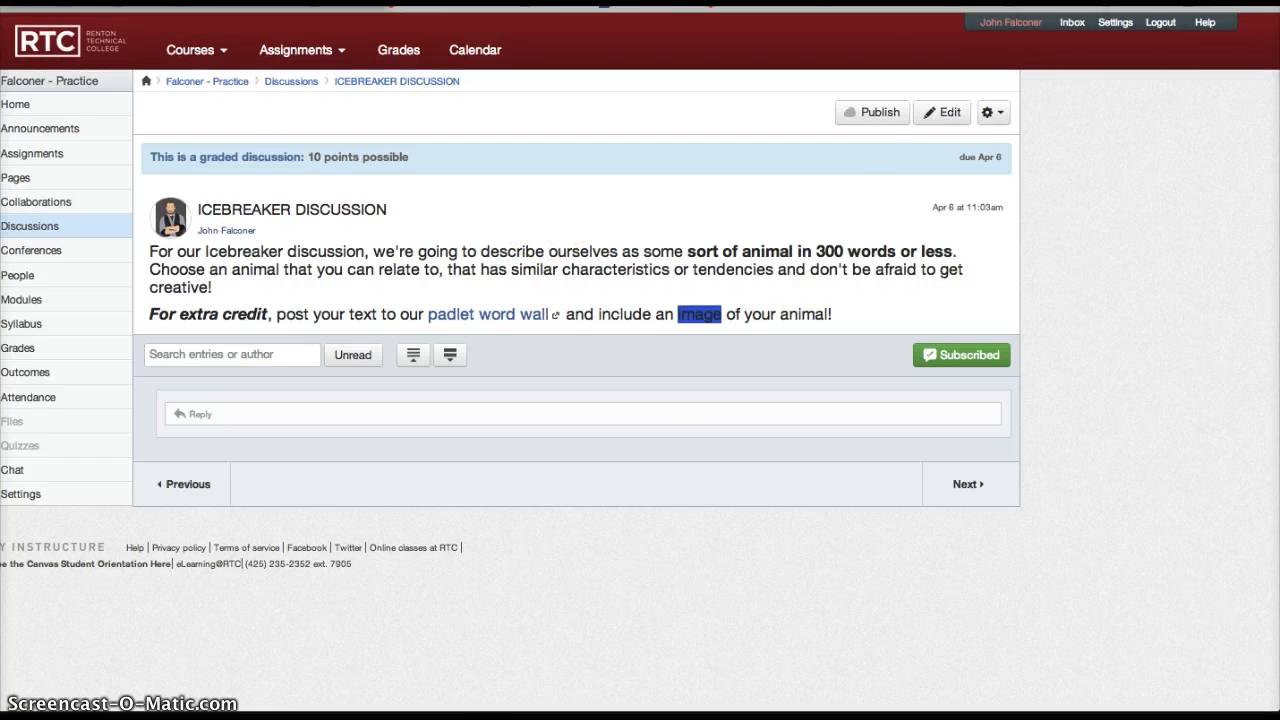